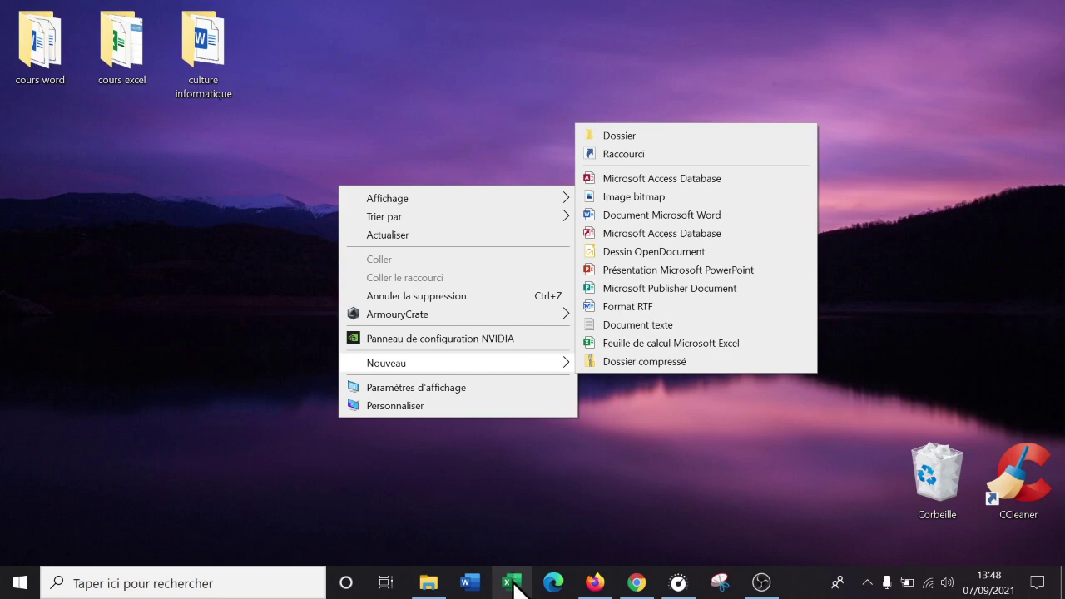
- Create a new Microsoft Excel worksheet file on the desktop and name it echiquier.xlsx
{"action": "left_click", "coordinate": [674, 345]}
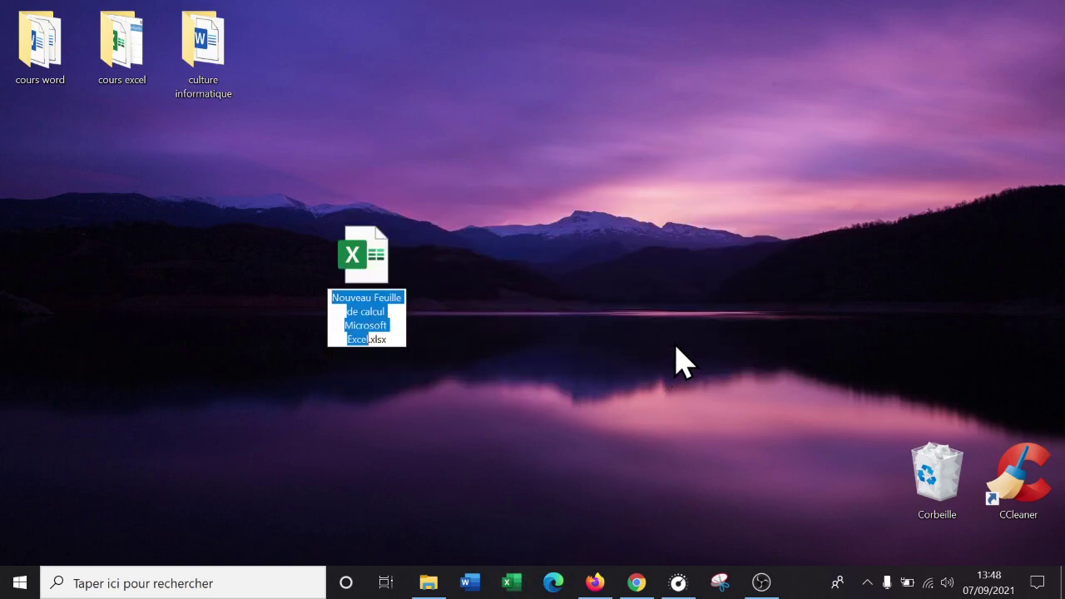
{"action": "type", "text": "echiquier"}
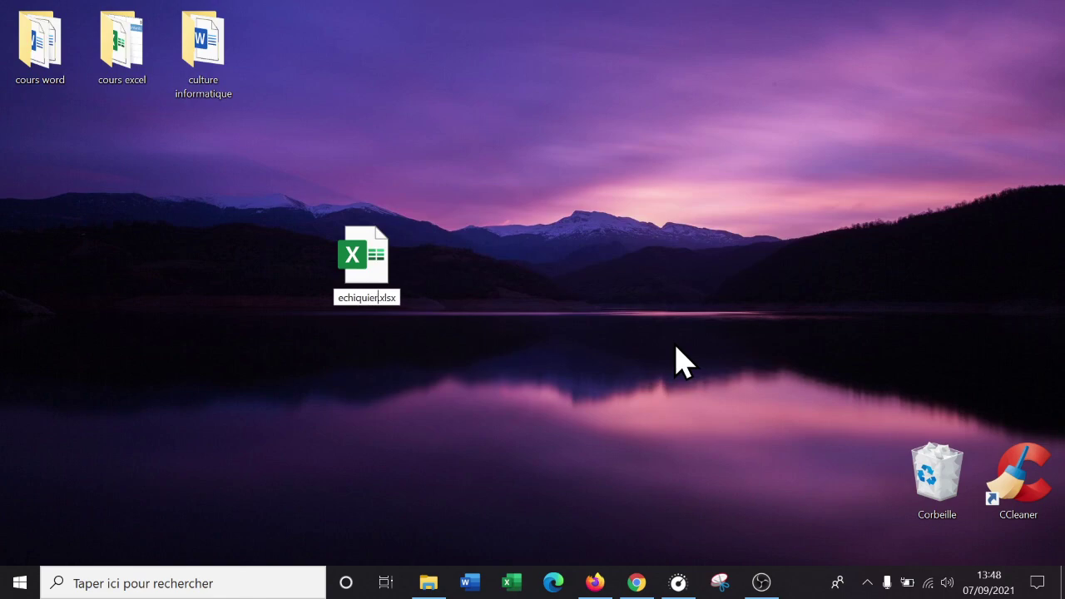
{"action": "key", "text": "Return"}
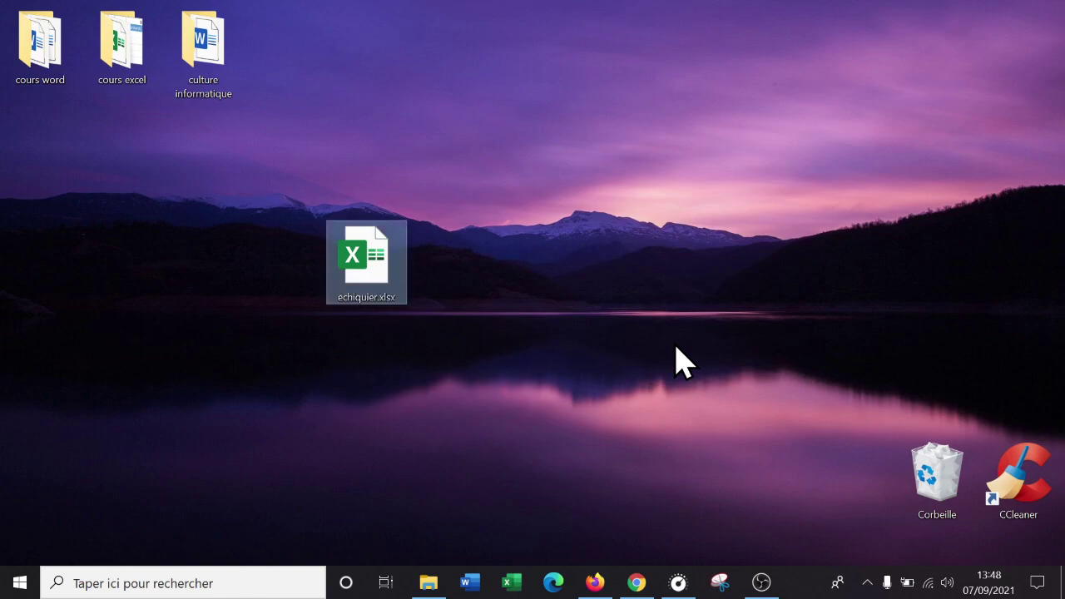
- Switch to Firefox and search Google Images for "echiquier"
{"action": "left_click", "coordinate": [595, 582]}
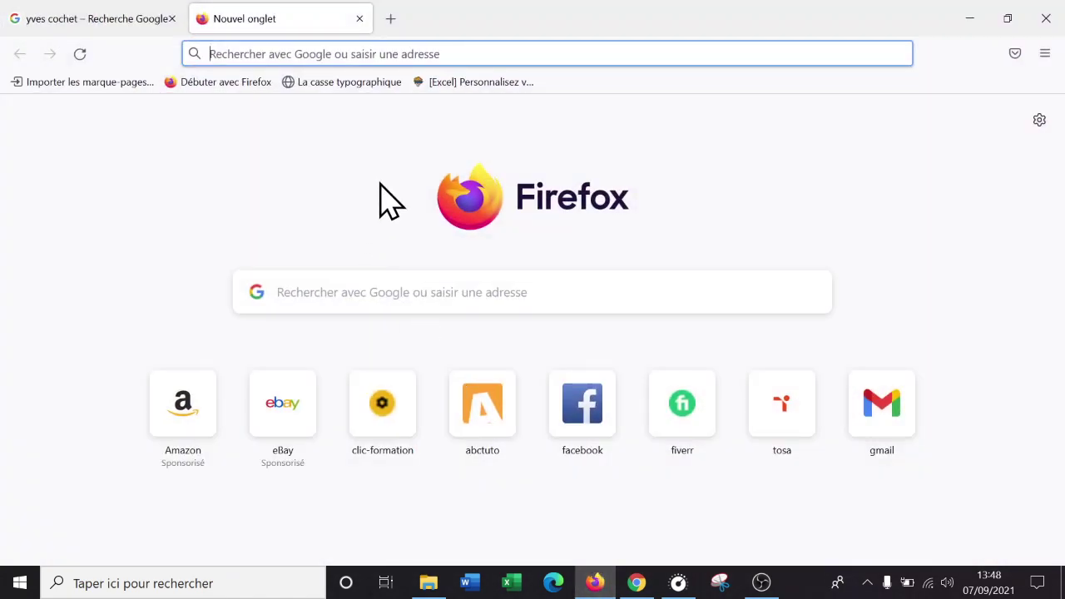
{"action": "type", "text": "echiquier"}
{"action": "key", "text": "Return"}
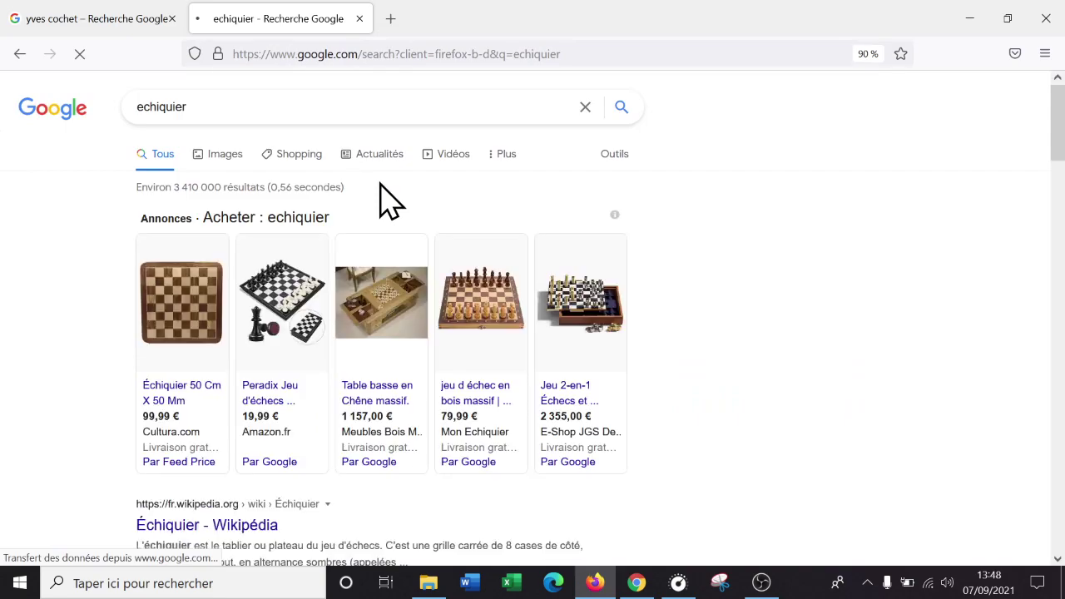
{"action": "left_click", "coordinate": [236, 150]}
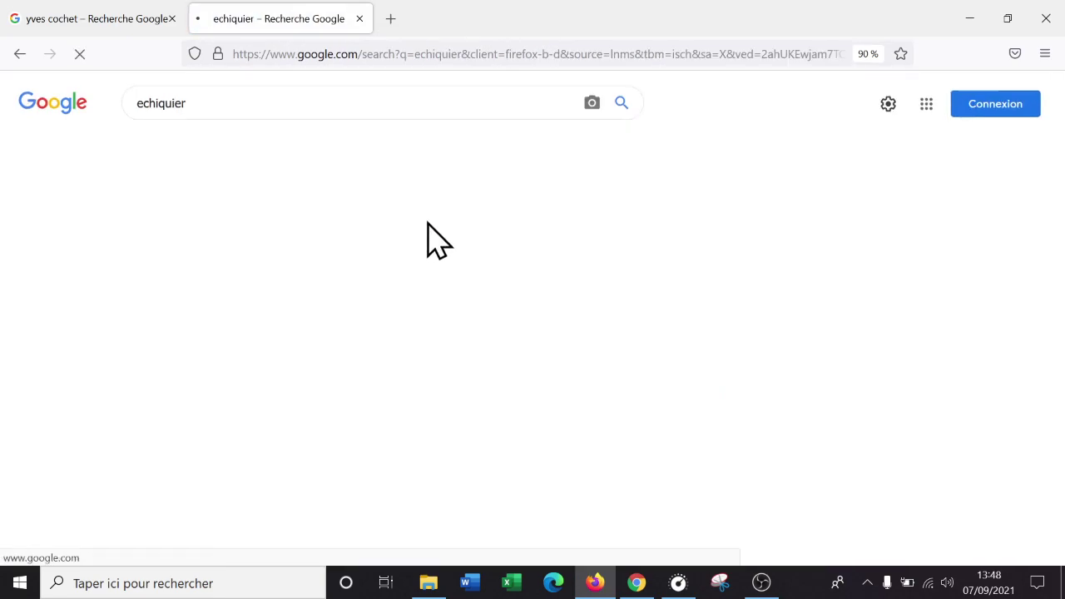
- Open the "tapis échiquier classique" result, examine the layout of the board's squares, and minimize the browser
{"action": "mouse_move", "coordinate": [606, 364]}
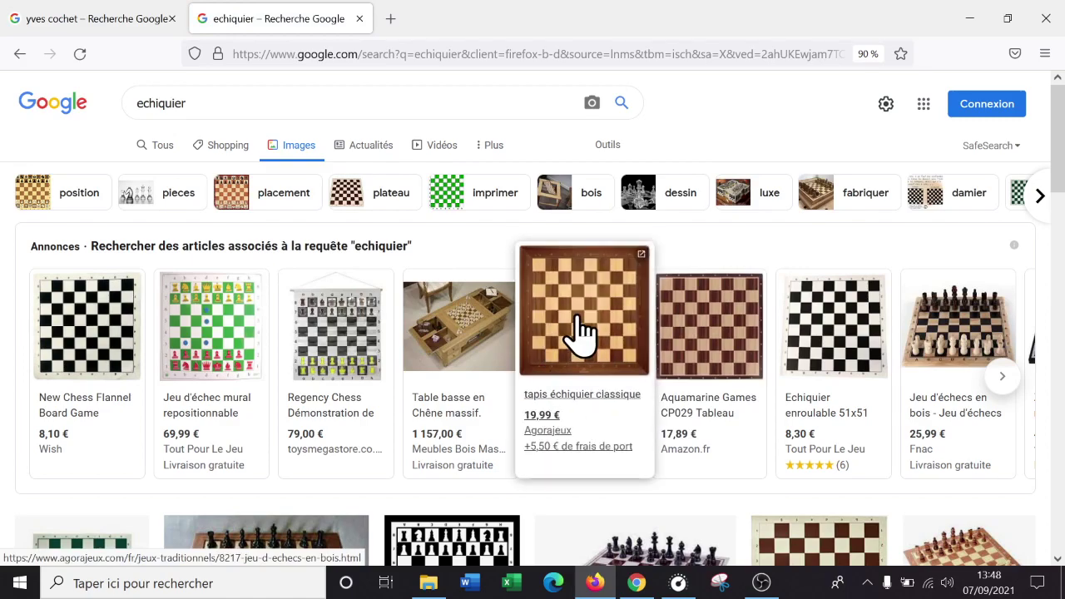
{"action": "left_click", "coordinate": [582, 329]}
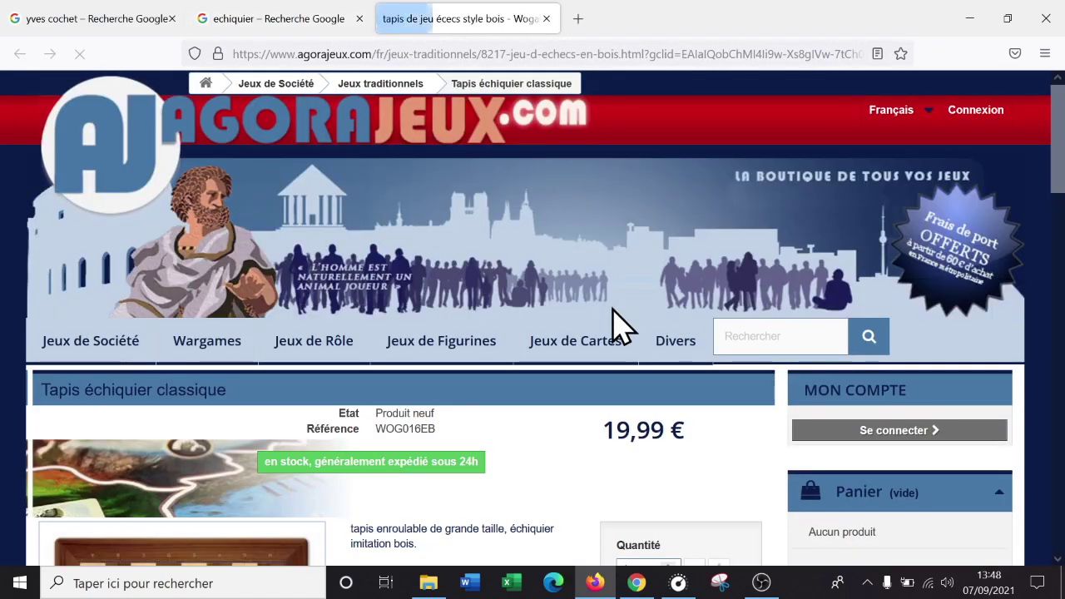
{"action": "scroll", "coordinate": [612, 325], "scroll_direction": "down", "scroll_amount": 5}
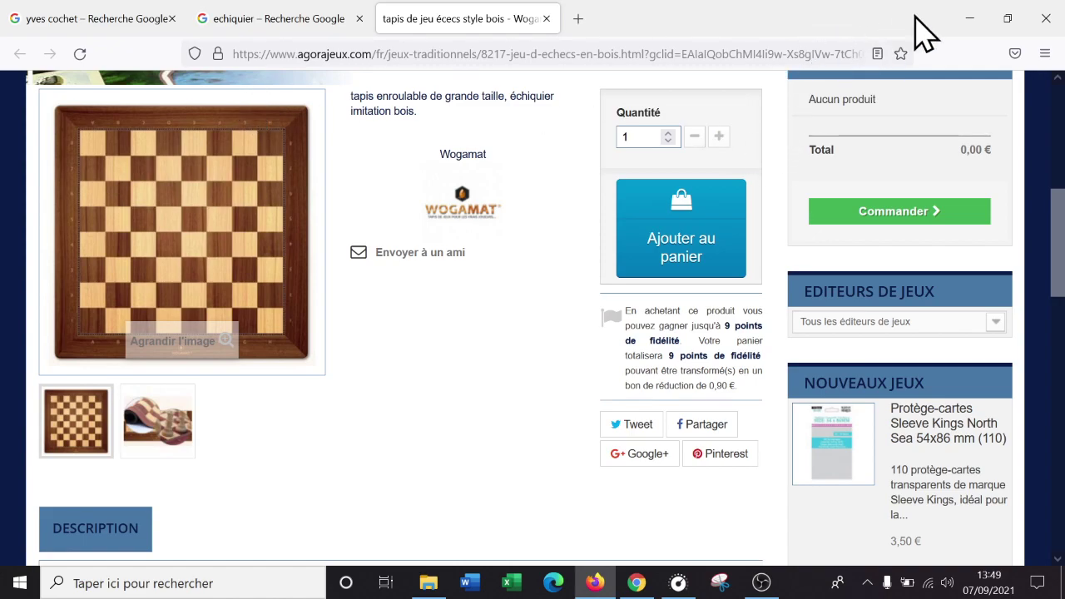
{"action": "left_click", "coordinate": [971, 18]}
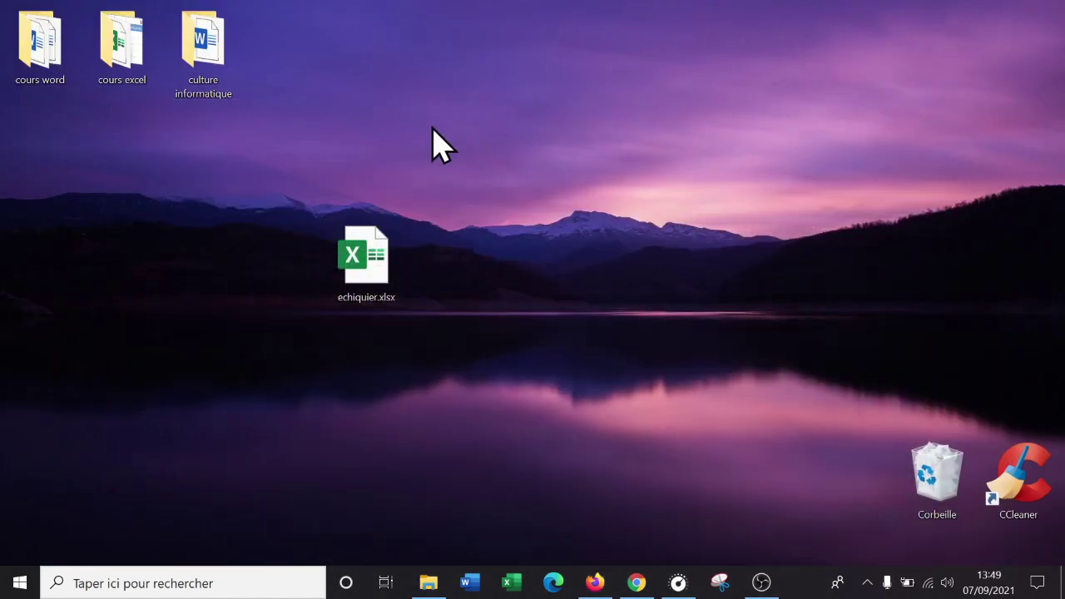
- Open echiquier.xlsx from the desktop in Excel and select columns A to H
{"action": "double_click", "coordinate": [364, 254]}
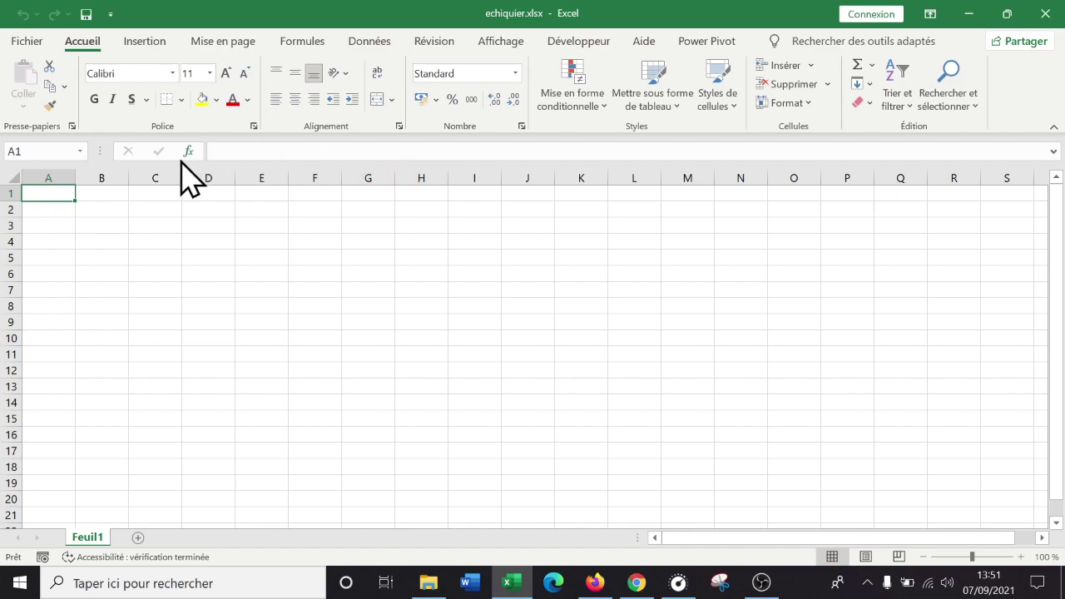
{"action": "left_click", "coordinate": [47, 170]}
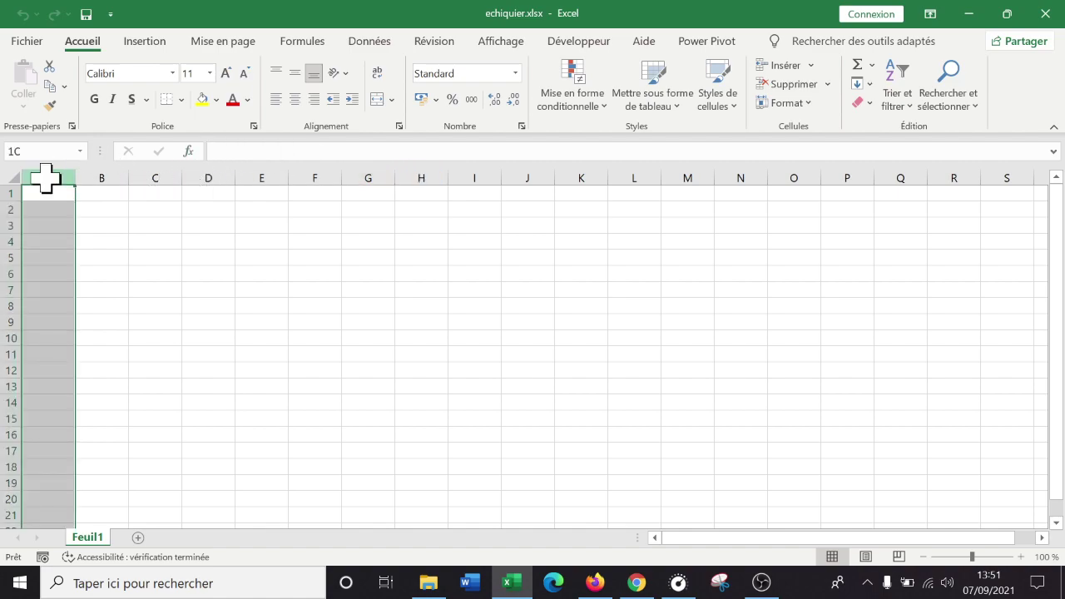
{"action": "mouse_move", "coordinate": [70, 180]}
{"action": "left_mouse_down"}
{"action": "mouse_move", "coordinate": [337, 175]}
{"action": "mouse_move", "coordinate": [68, 178]}
{"action": "left_mouse_up"}
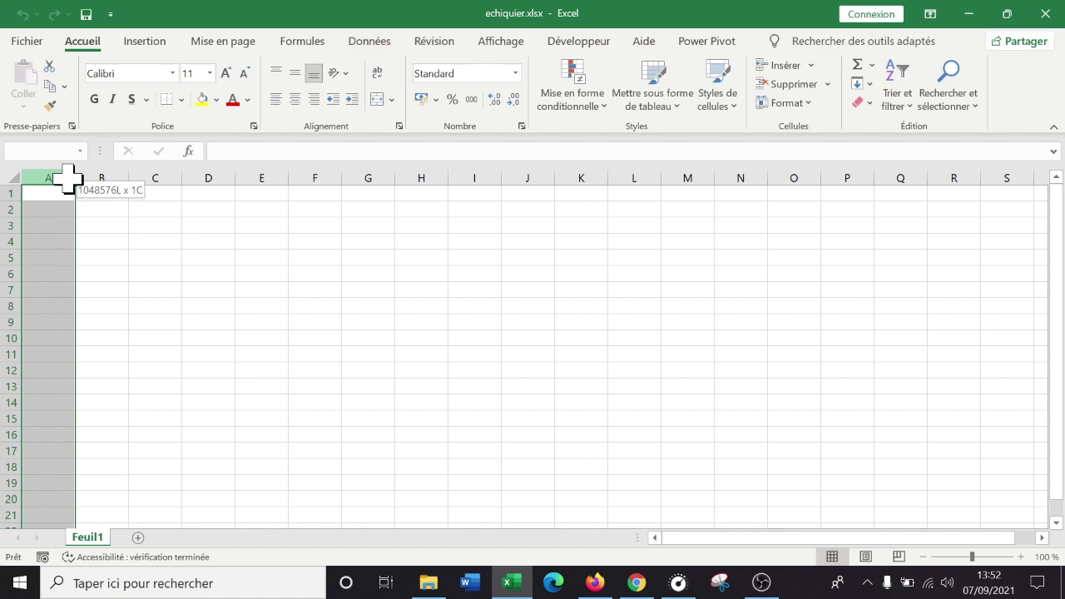
{"action": "left_click_drag", "start_coordinate": [75, 179], "coordinate": [415, 181]}
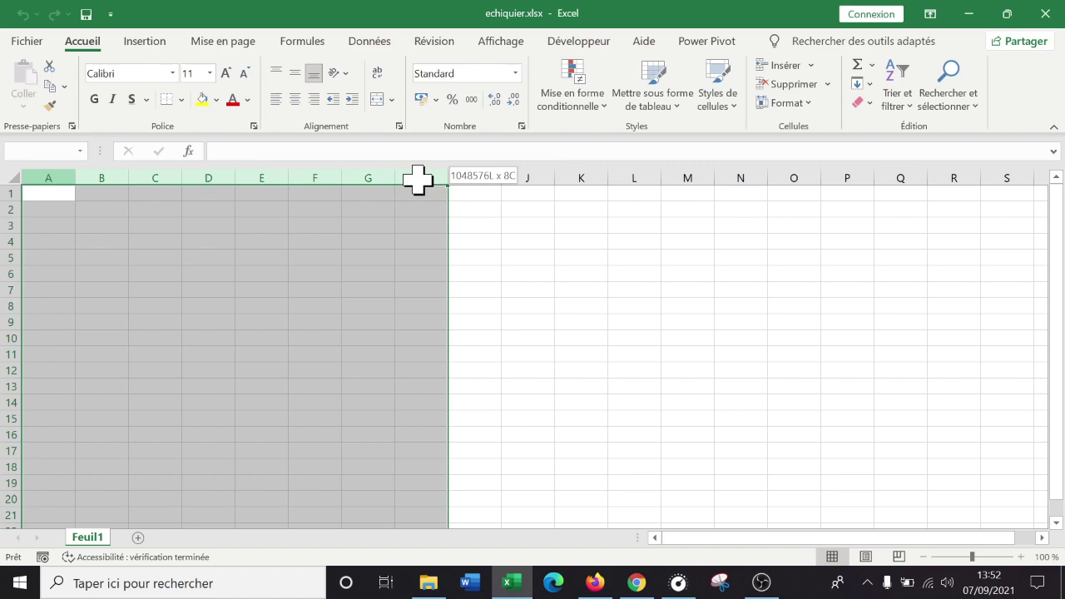
{"action": "left_click_drag", "start_coordinate": [417, 179], "coordinate": [419, 177]}
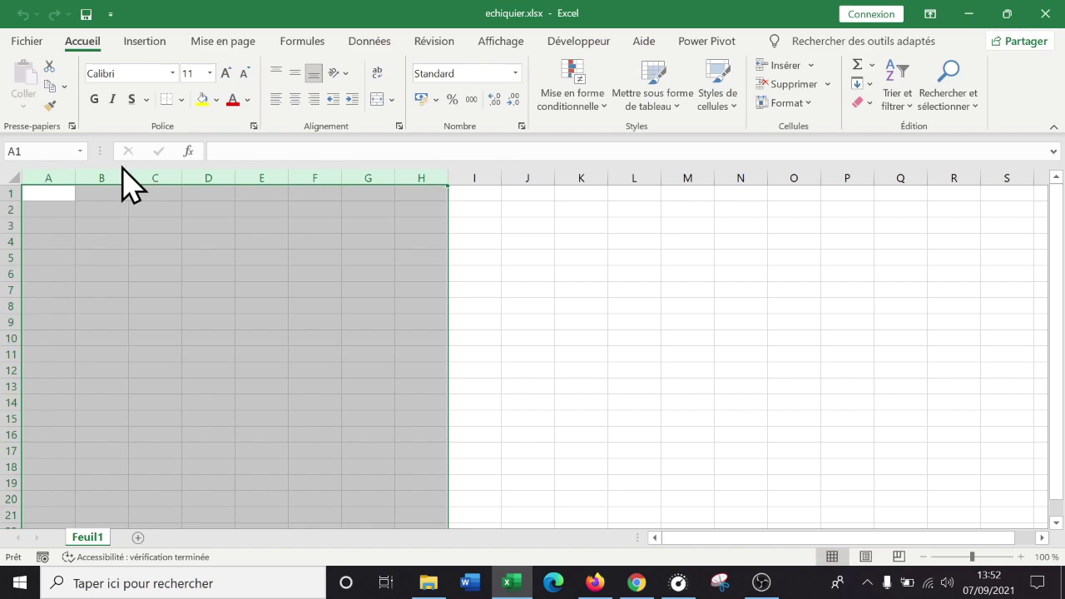
- Try several narrower and wider sizes for columns A to H, resizing all eight together
{"action": "left_click_drag", "start_coordinate": [26, 172], "coordinate": [458, 182]}
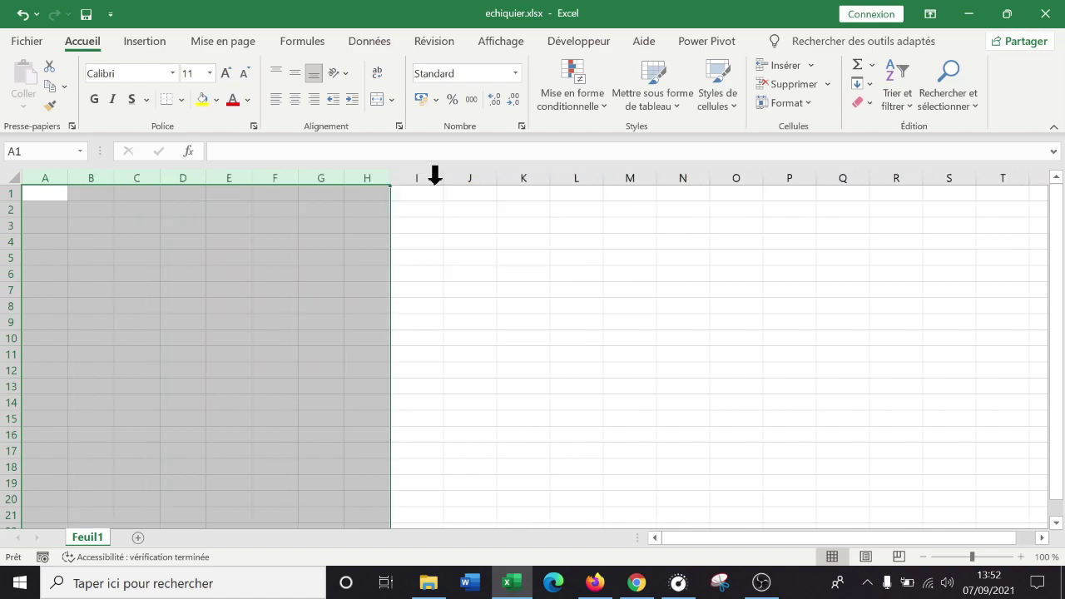
{"action": "left_click_drag", "start_coordinate": [390, 178], "coordinate": [424, 178]}
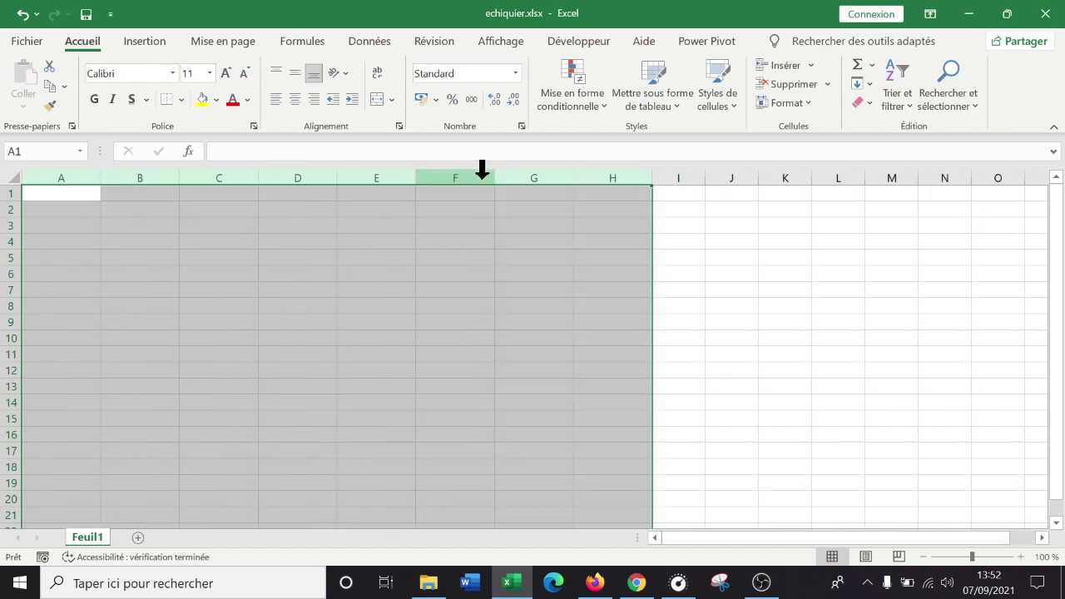
{"action": "left_click_drag", "start_coordinate": [646, 179], "coordinate": [667, 178]}
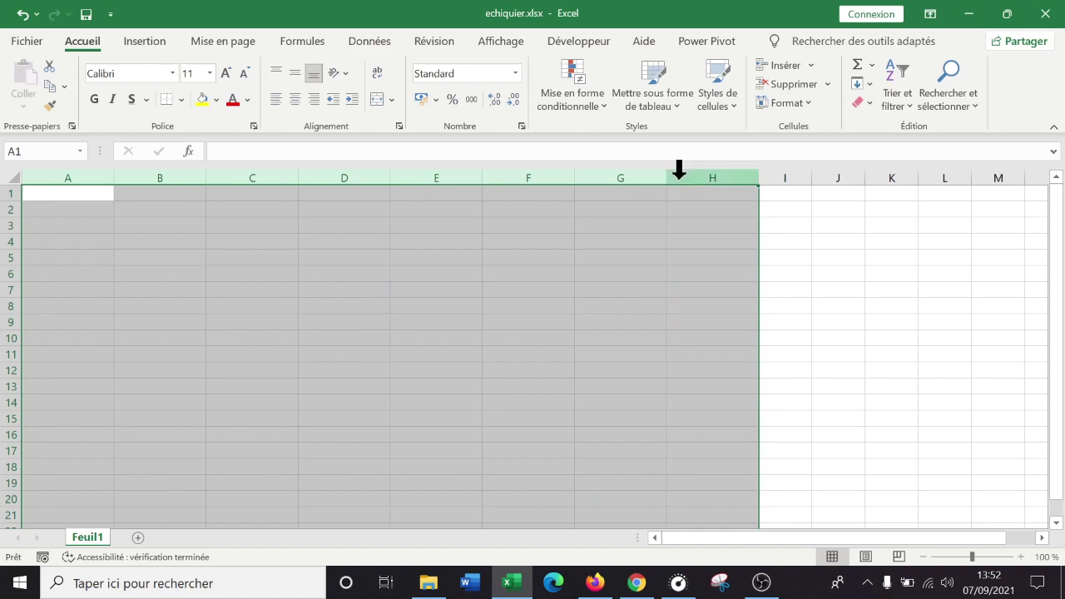
{"action": "left_click_drag", "start_coordinate": [758, 183], "coordinate": [751, 181]}
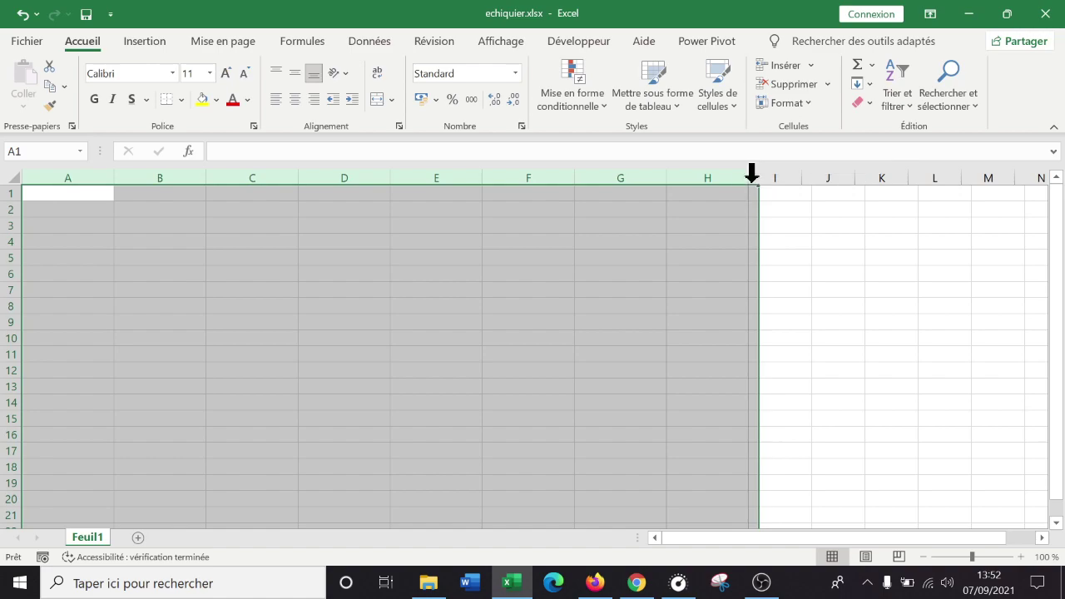
{"action": "left_click_drag", "start_coordinate": [751, 181], "coordinate": [677, 181]}
{"action": "left_click_drag", "start_coordinate": [595, 182], "coordinate": [652, 180]}
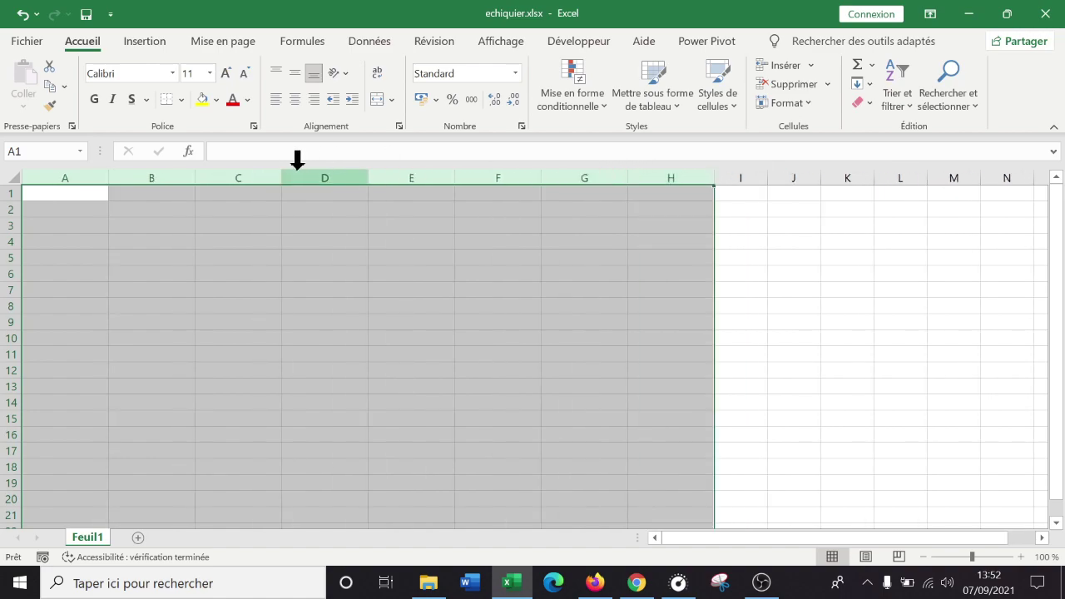
{"action": "left_click_drag", "start_coordinate": [195, 178], "coordinate": [189, 178]}
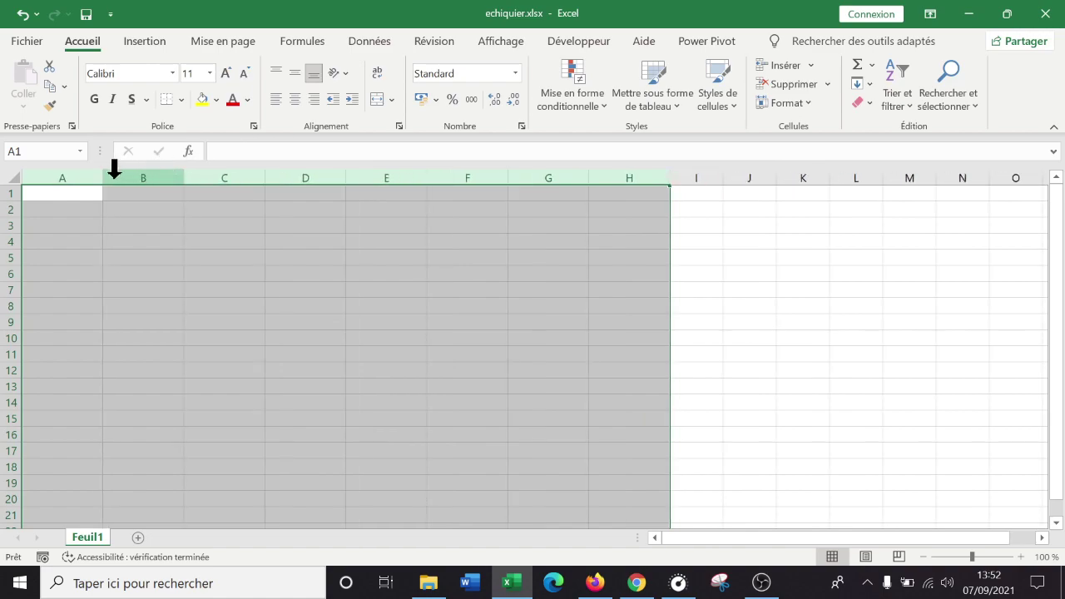
{"action": "left_click_drag", "start_coordinate": [98, 181], "coordinate": [100, 181]}
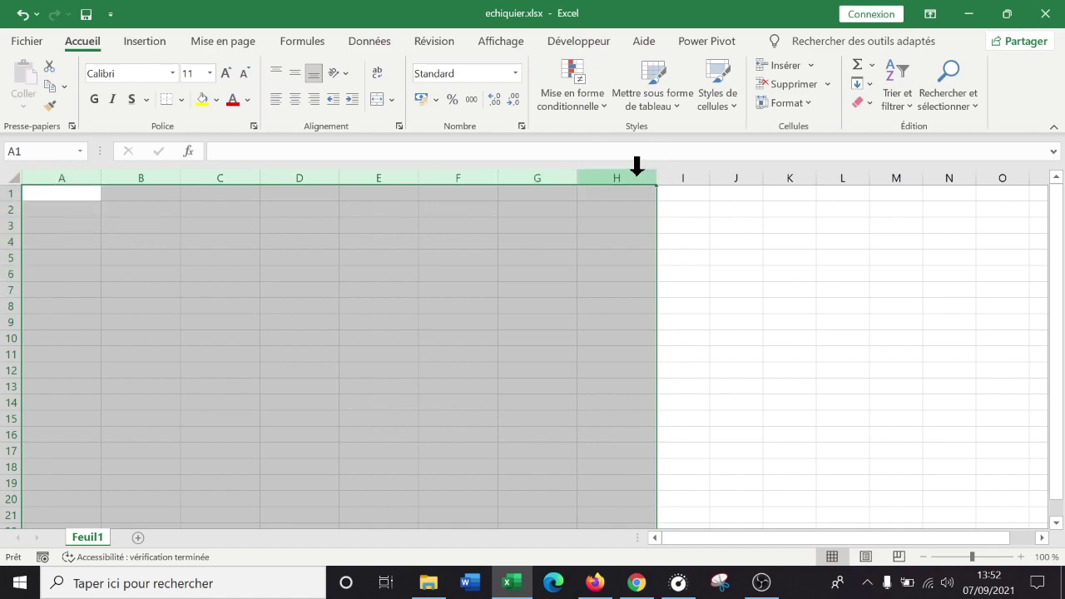
{"action": "left_click_drag", "start_coordinate": [656, 177], "coordinate": [653, 171]}
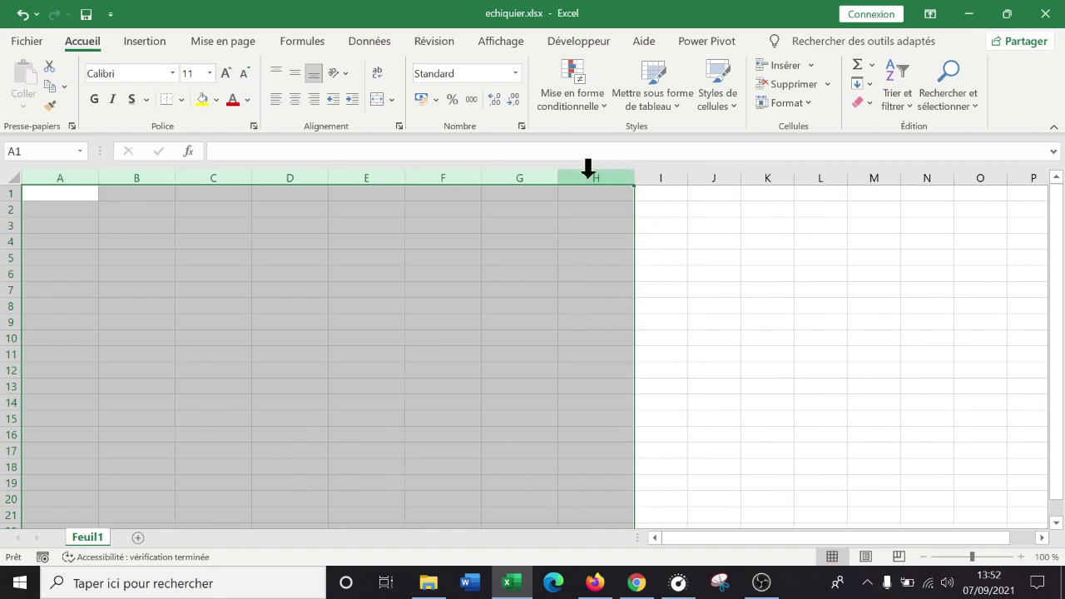
- Set the column width of the selected columns A to H to 12
{"action": "right_click", "coordinate": [230, 170]}
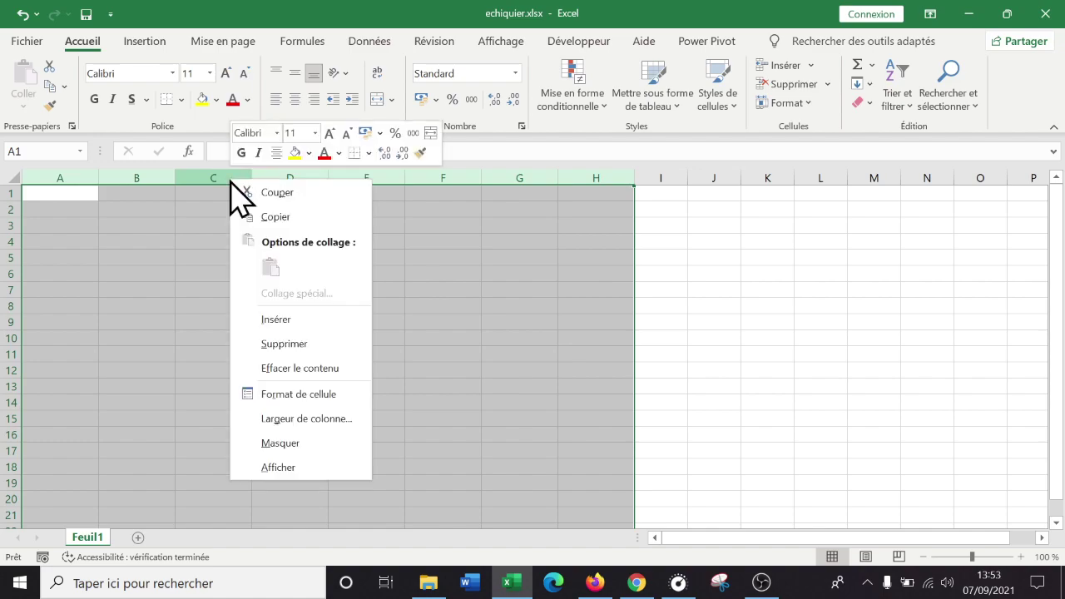
{"action": "left_click", "coordinate": [316, 419]}
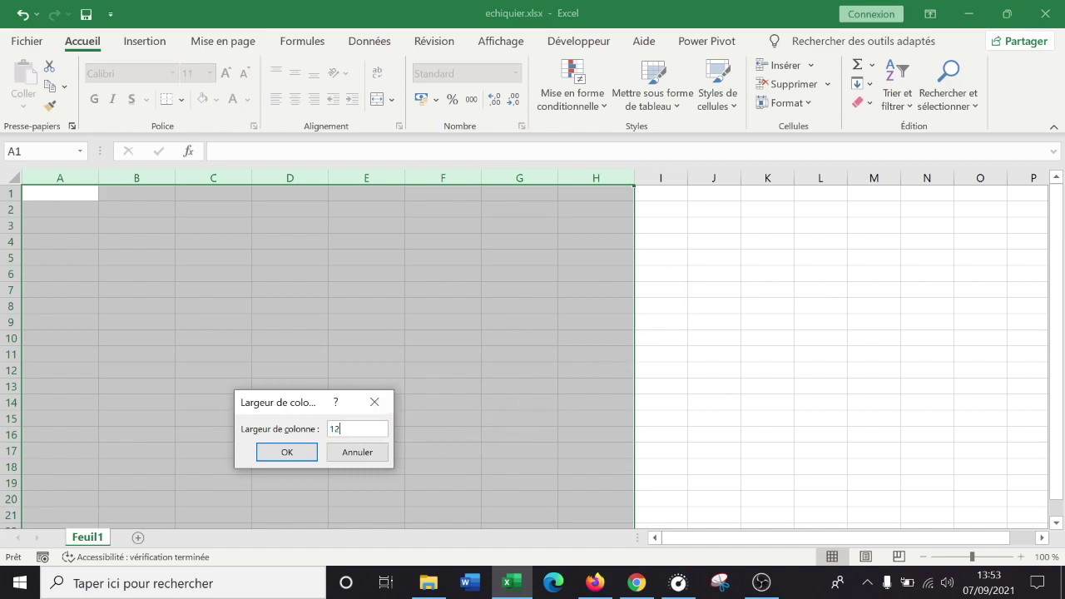
{"action": "left_click", "coordinate": [286, 451]}
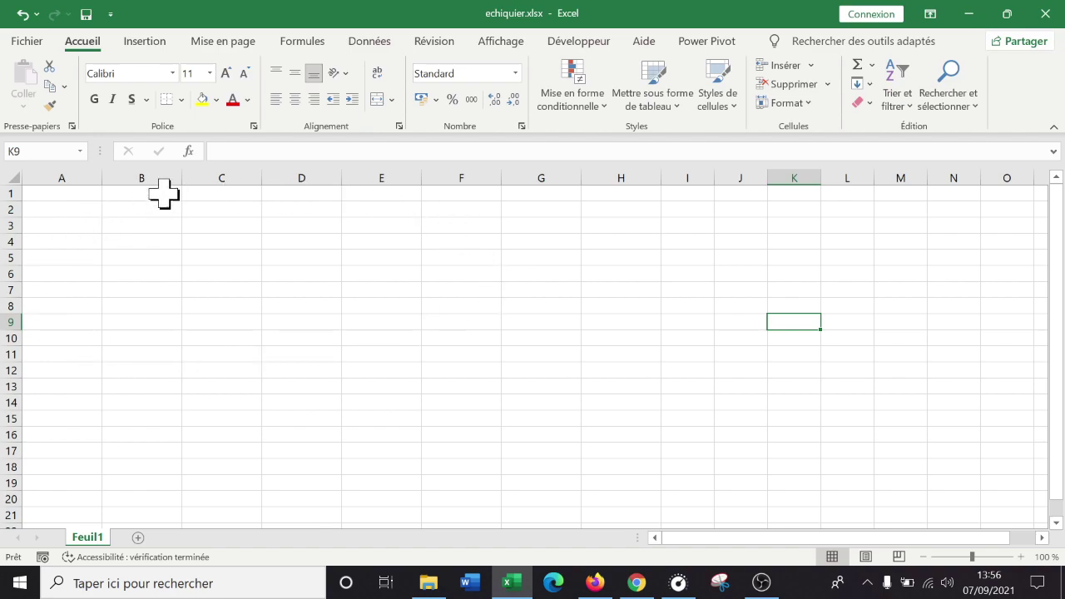
- Hide columns D to F and check how the columns around them can be selected
{"action": "left_click_drag", "start_coordinate": [291, 170], "coordinate": [419, 175]}
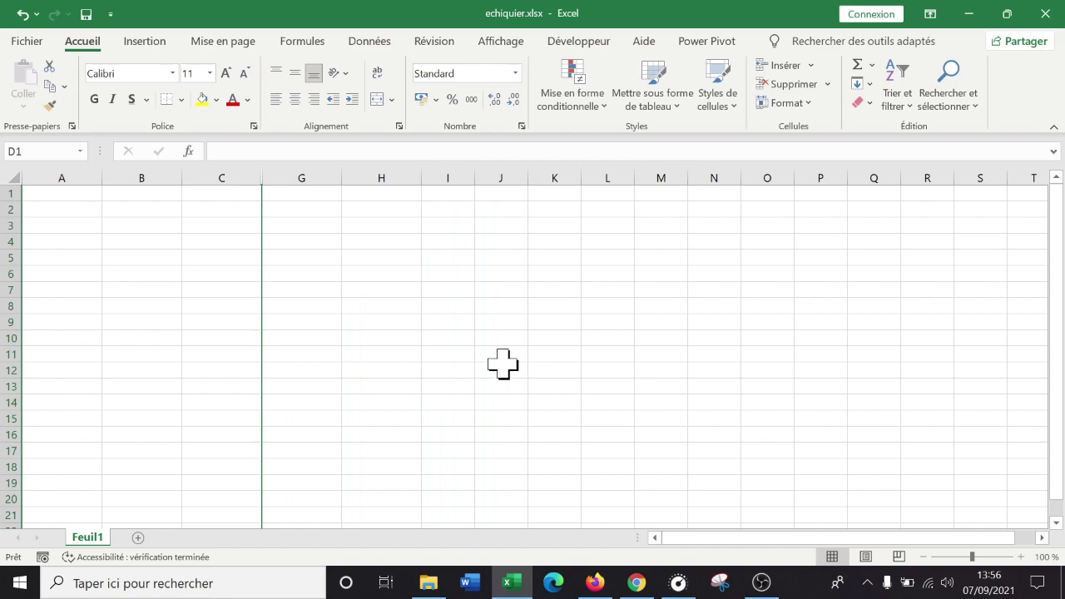
{"action": "left_click", "coordinate": [285, 223]}
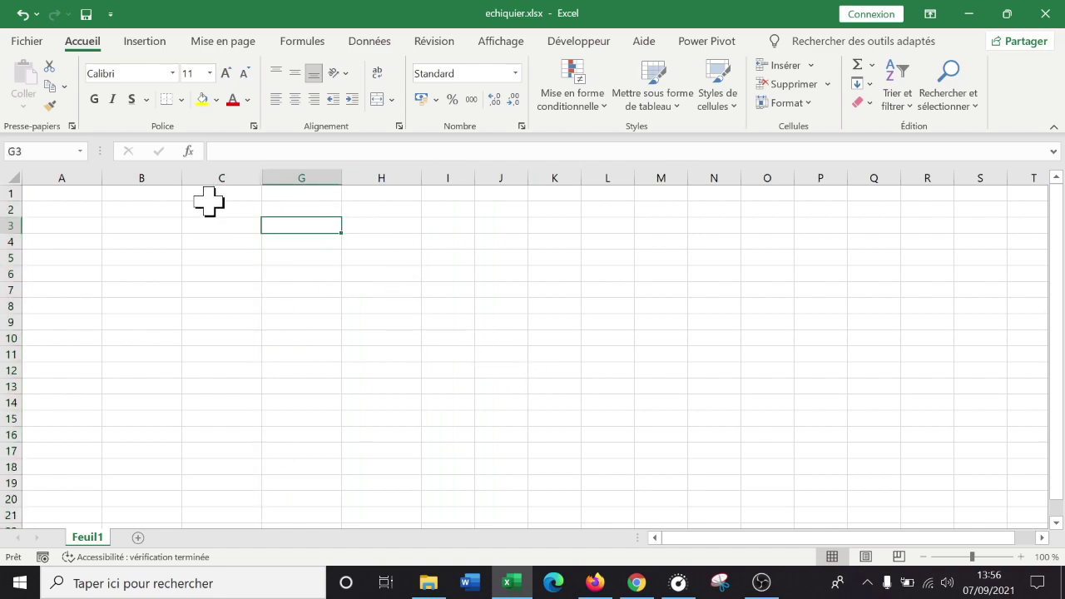
{"action": "left_click", "coordinate": [218, 176]}
{"action": "left_click", "coordinate": [300, 176]}
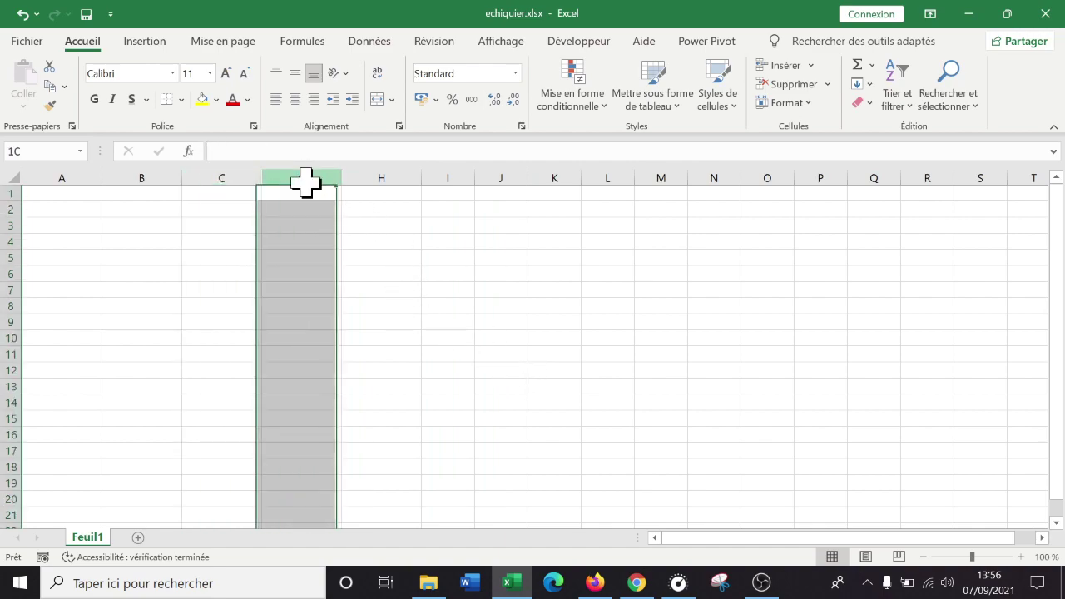
{"action": "left_click", "coordinate": [239, 171]}
{"action": "left_click", "coordinate": [297, 191]}
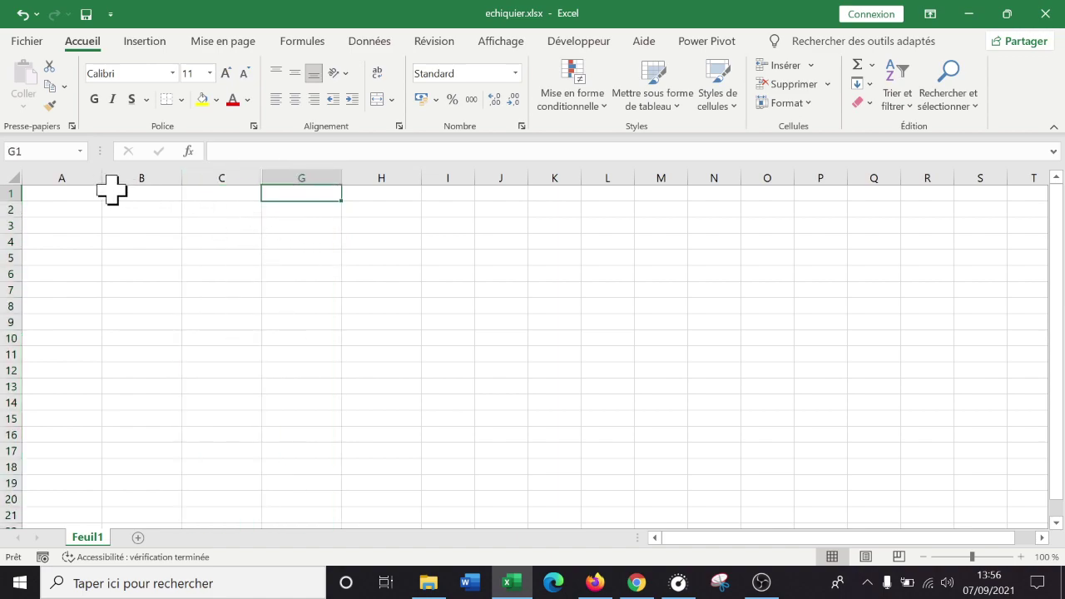
{"action": "left_click", "coordinate": [71, 174]}
{"action": "left_click_drag", "start_coordinate": [71, 175], "coordinate": [376, 179]}
{"action": "left_click", "coordinate": [221, 241]}
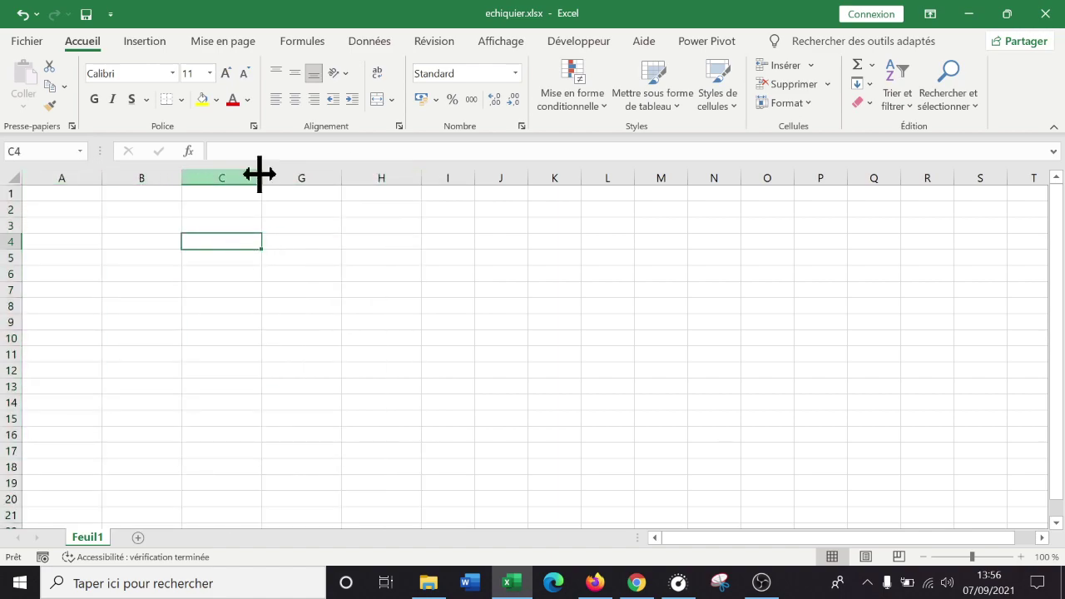
- Bring back columns D to F by resizing columns C to G together, and give columns A to H one equal width
{"action": "left_click", "coordinate": [224, 176]}
{"action": "left_click_drag", "start_coordinate": [242, 177], "coordinate": [278, 175]}
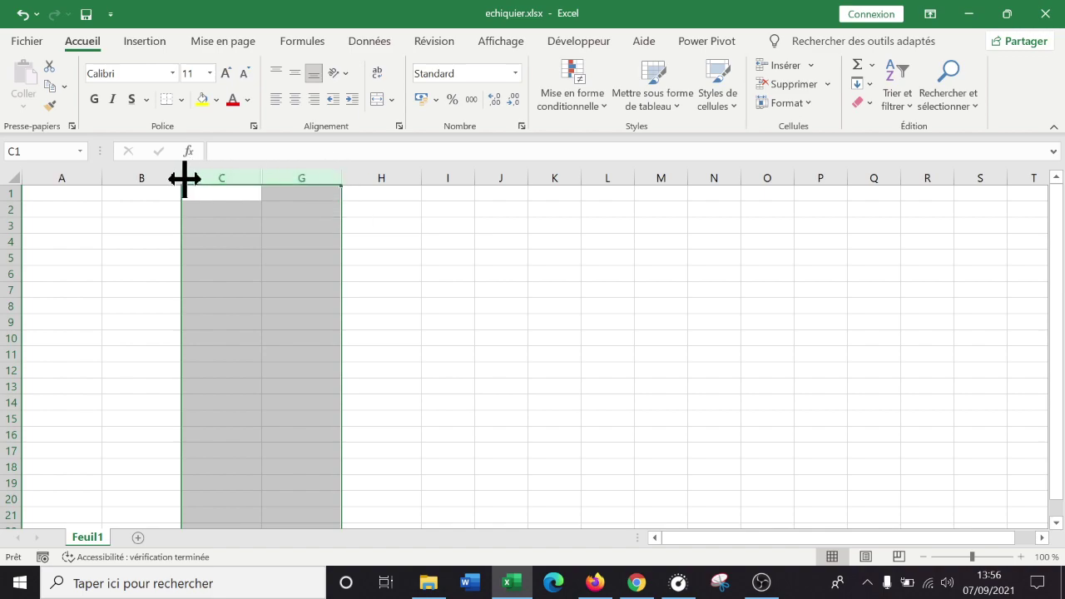
{"action": "left_click_drag", "start_coordinate": [341, 176], "coordinate": [344, 176]}
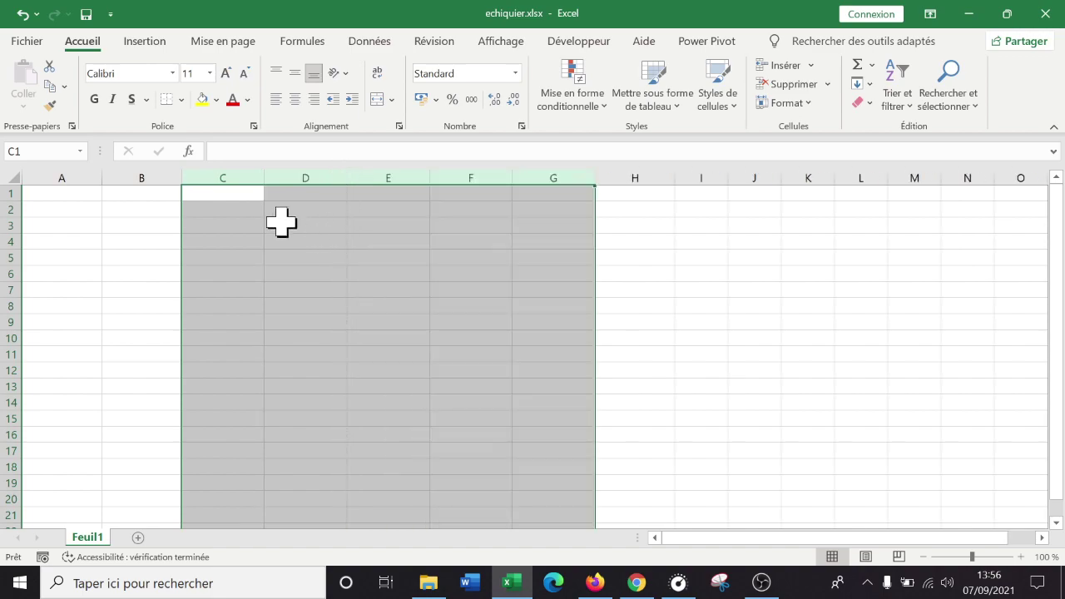
{"action": "left_click_drag", "start_coordinate": [78, 176], "coordinate": [634, 178]}
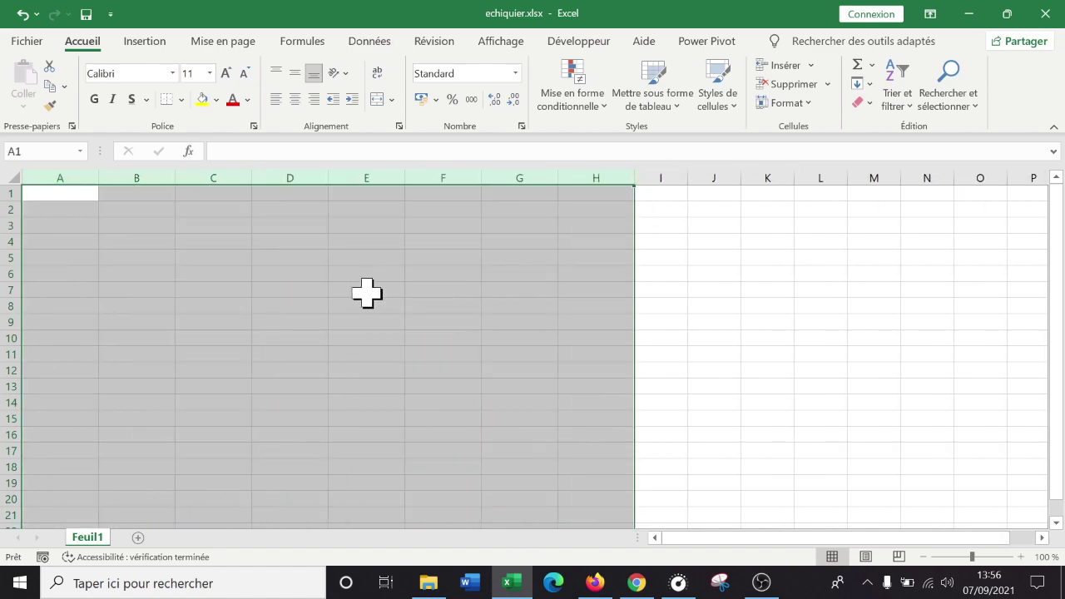
{"action": "left_click", "coordinate": [142, 258]}
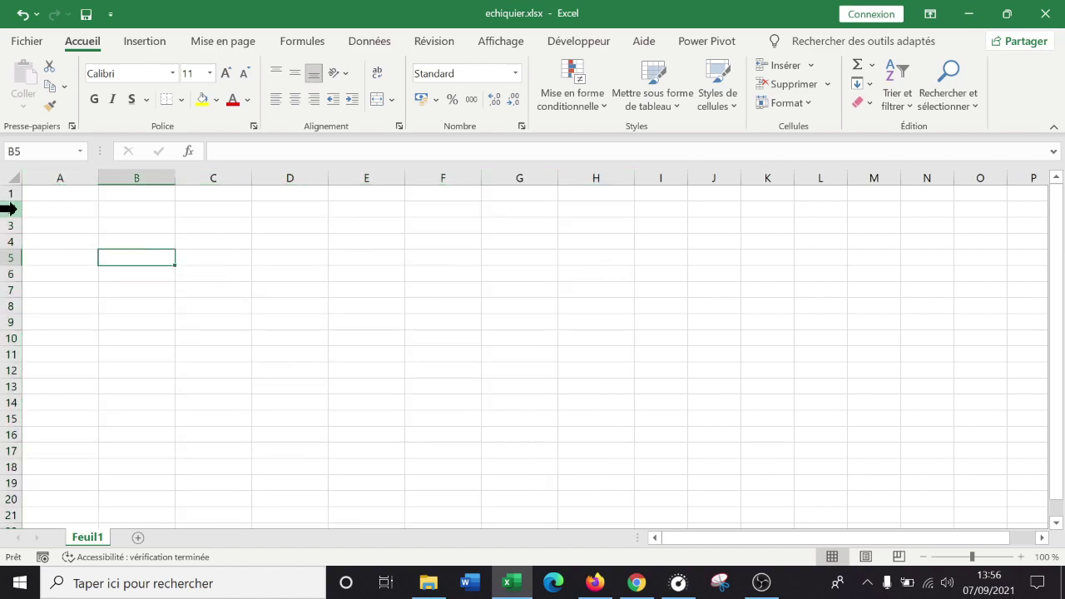
- Collapse rows 1 to 8 until hidden, and bring them back by resizing all rows of the sheet together to a height of about 17.5
{"action": "left_click_drag", "start_coordinate": [7, 191], "coordinate": [5, 278]}
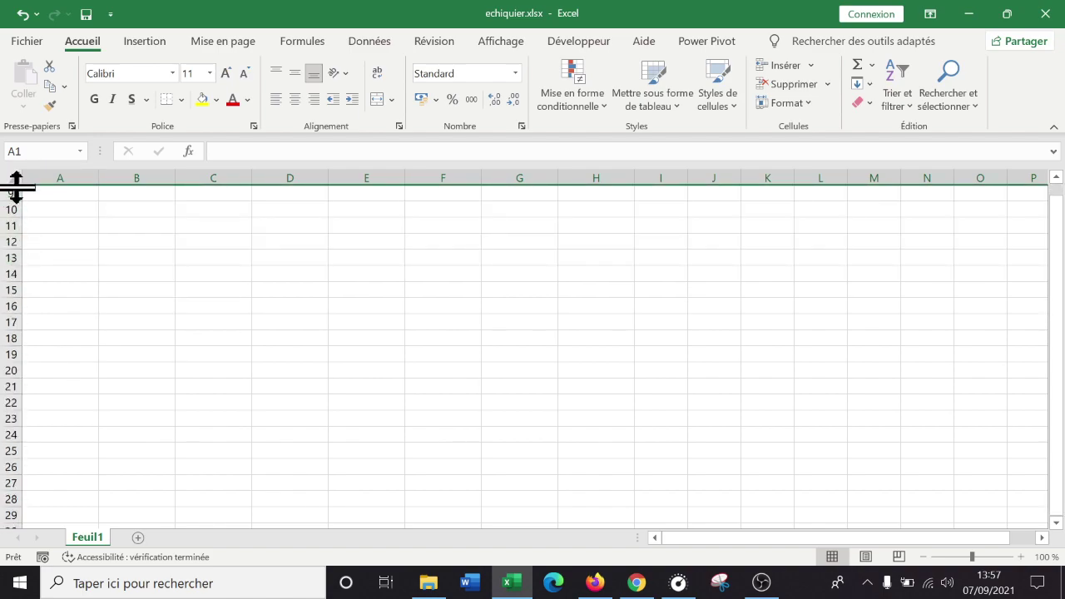
{"action": "left_click", "coordinate": [60, 221]}
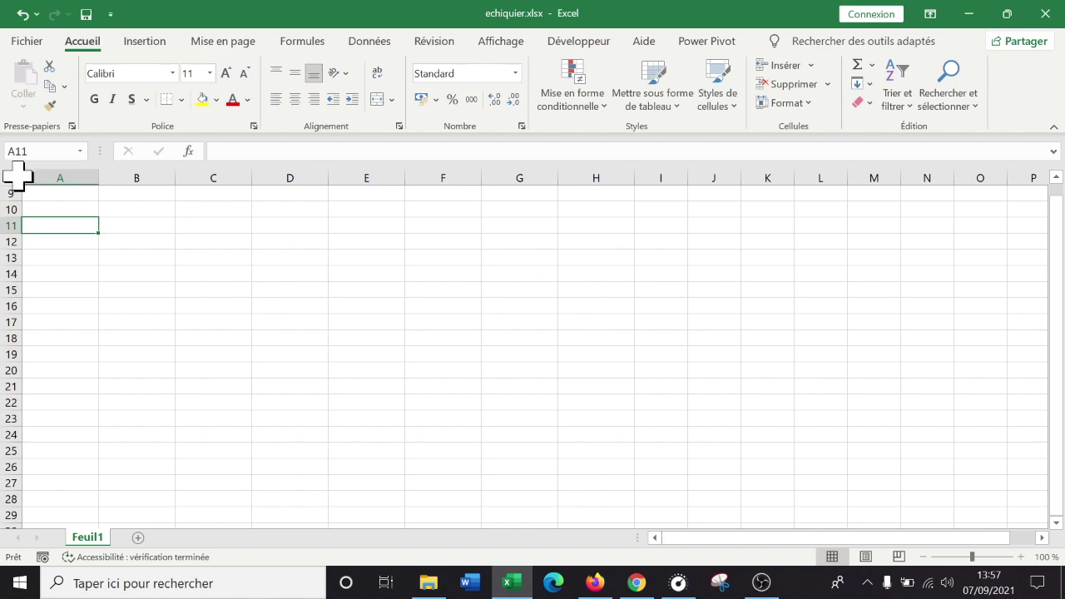
{"action": "left_click", "coordinate": [17, 177]}
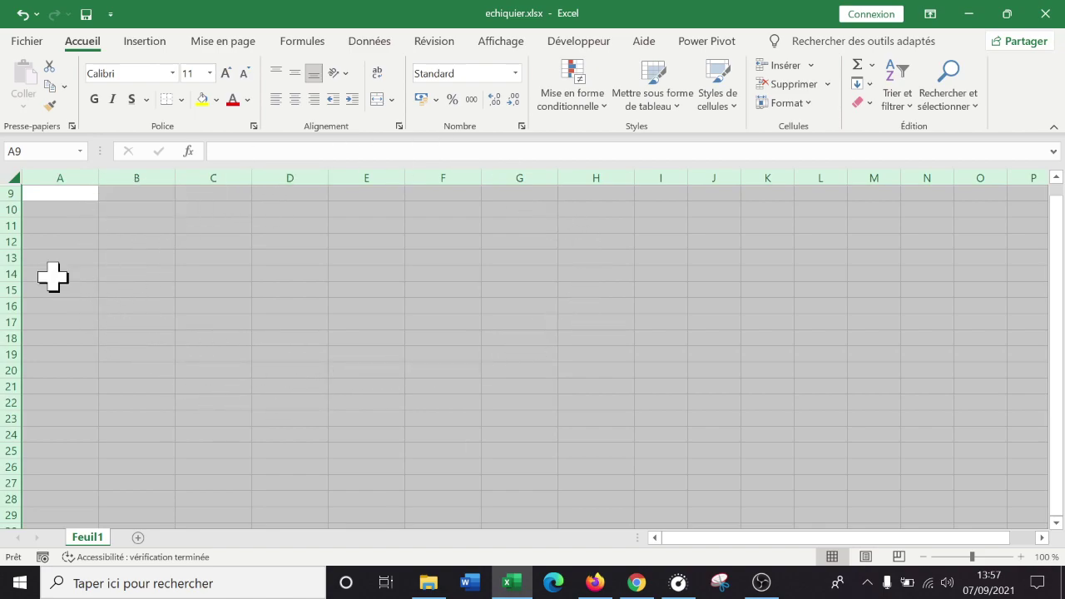
{"action": "left_click_drag", "start_coordinate": [12, 200], "coordinate": [12, 205]}
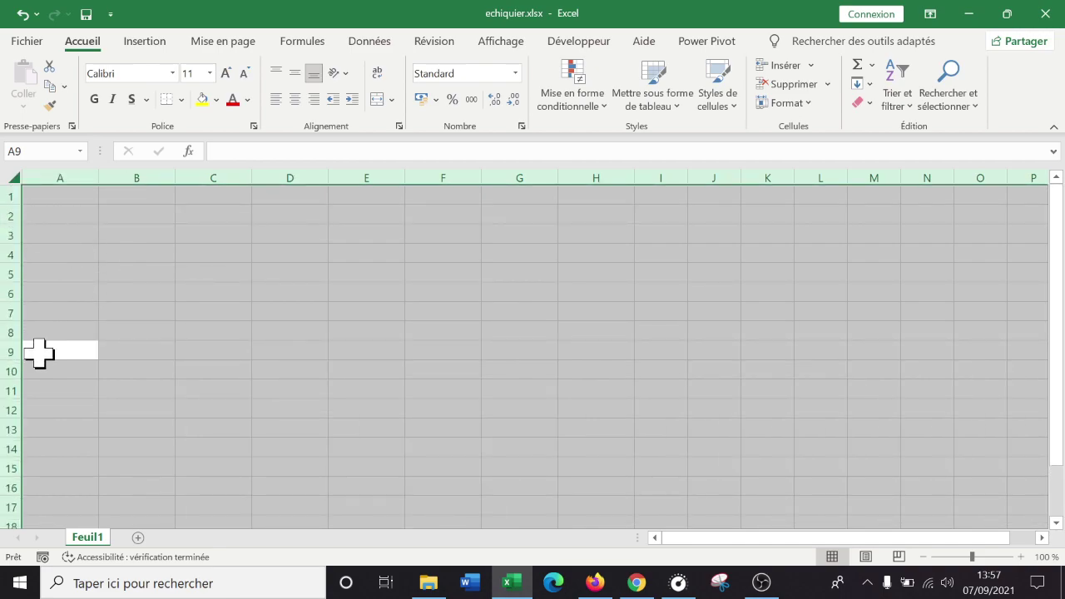
{"action": "left_click", "coordinate": [46, 234]}
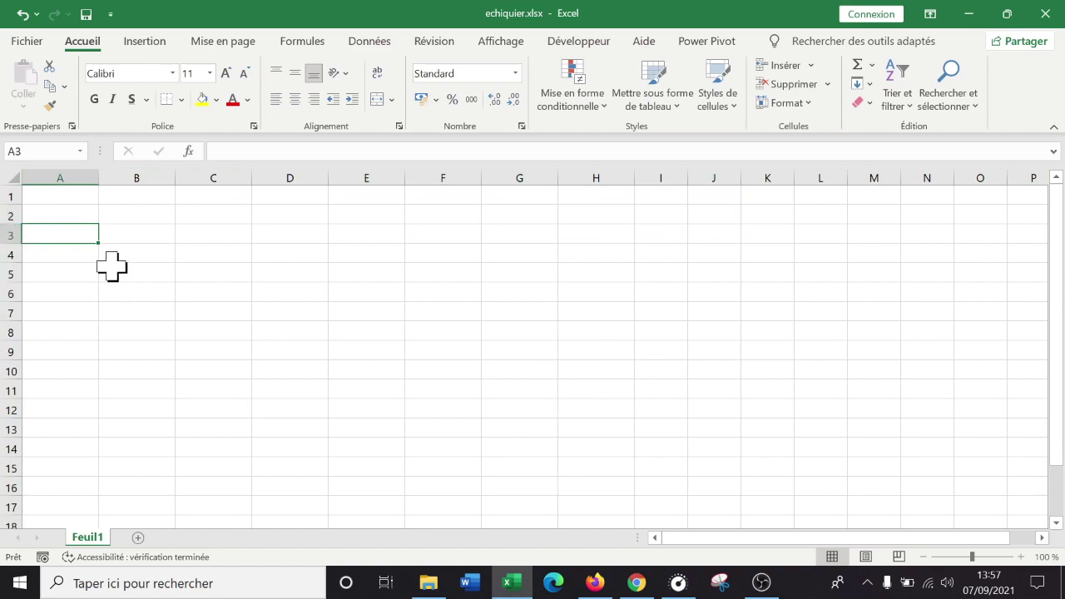
- Try a row height of 40 for rows 1 to 8, and undo it
{"action": "left_click", "coordinate": [15, 195]}
{"action": "left_click_drag", "start_coordinate": [15, 194], "coordinate": [6, 331]}
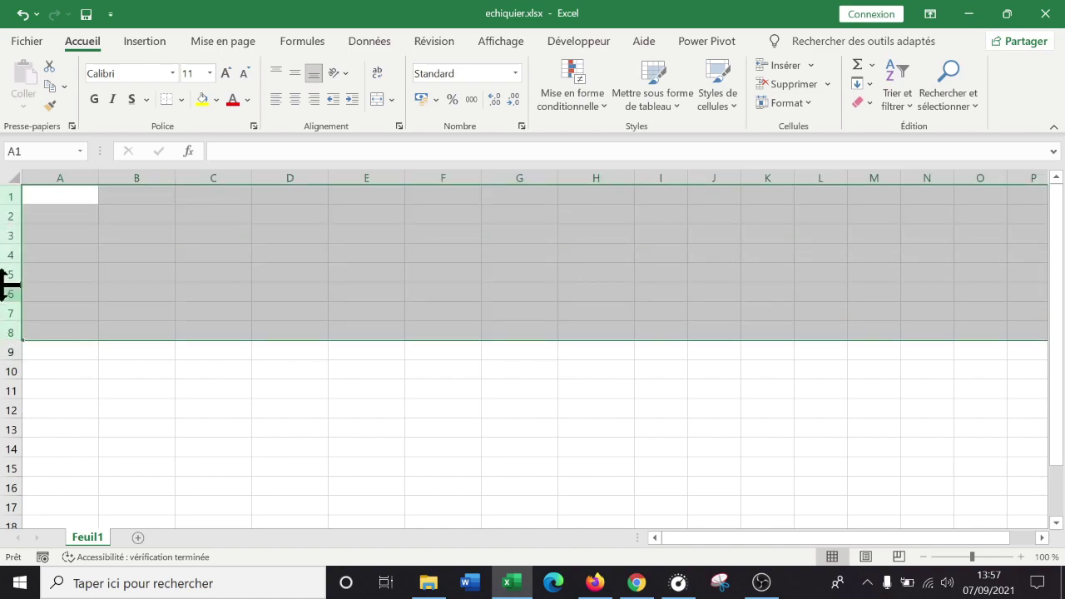
{"action": "right_click", "coordinate": [7, 277]}
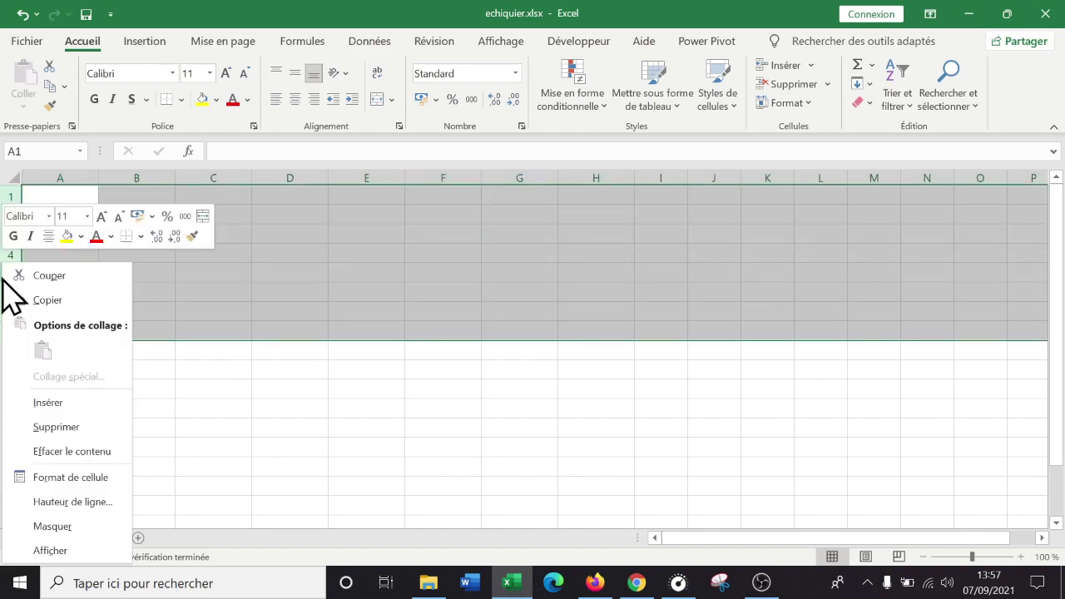
{"action": "left_click", "coordinate": [72, 501]}
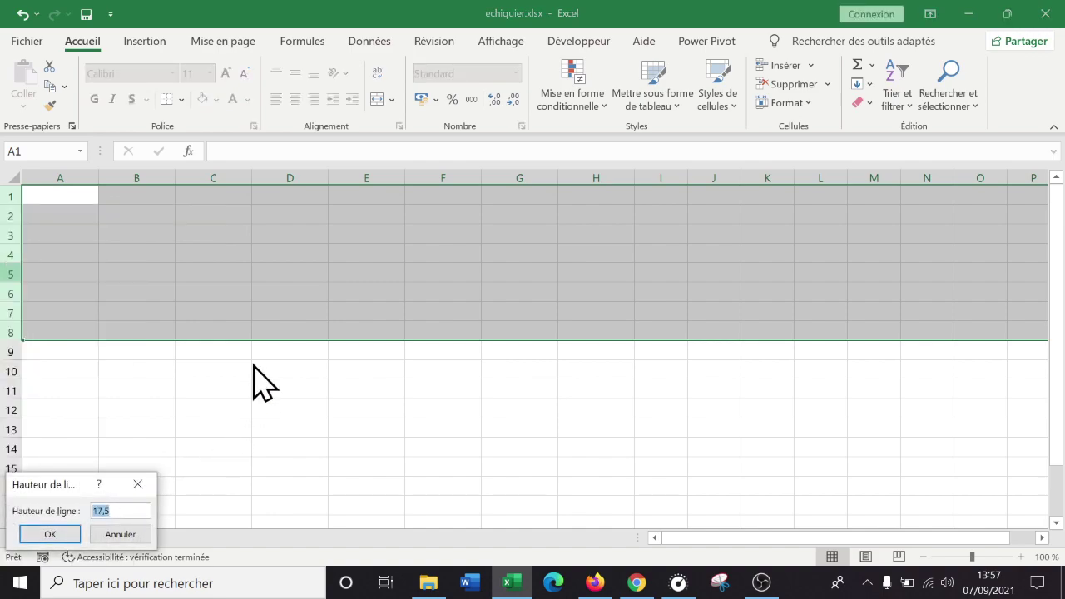
{"action": "type", "text": "40"}
{"action": "key", "text": "Return"}
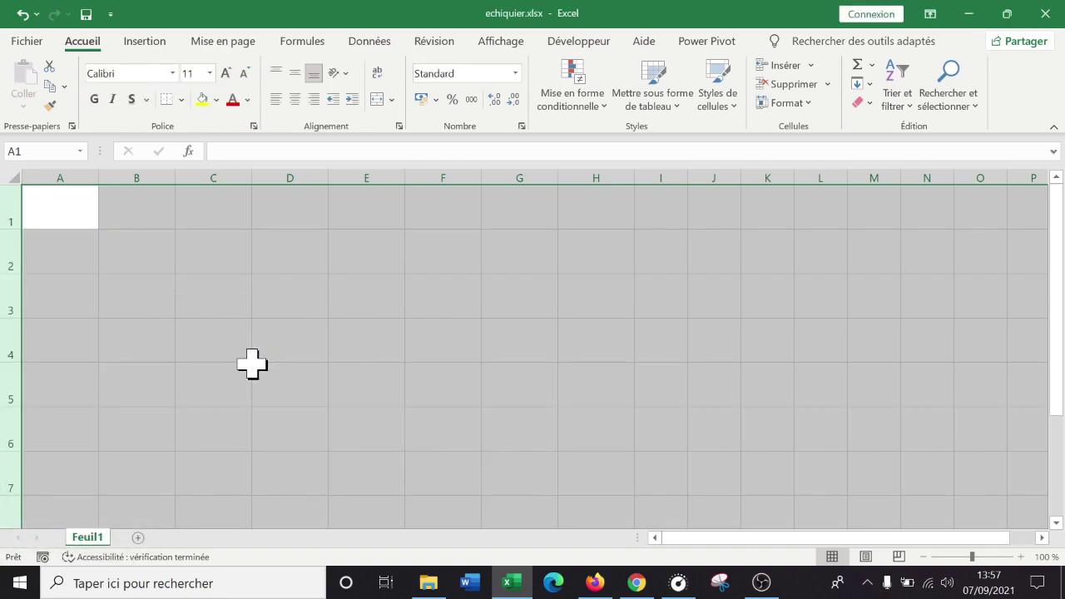
{"action": "key", "text": "ctrl+z"}
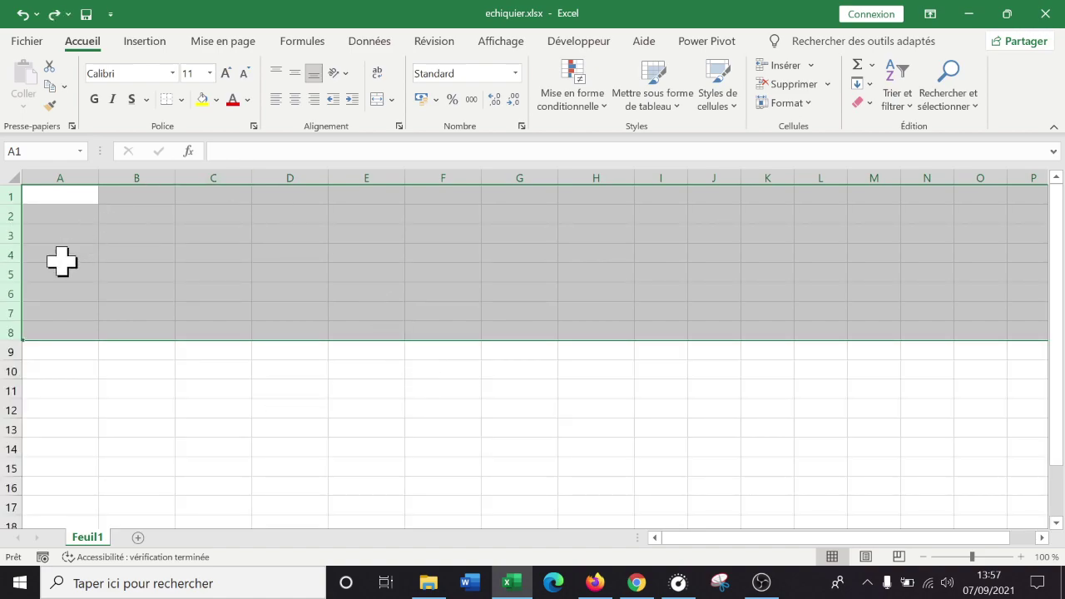
- Enlarge the selected rows 1 to 8 together to a height of about 63.5, making the cells of columns A to H roughly square
{"action": "left_click_drag", "start_coordinate": [8, 337], "coordinate": [14, 356]}
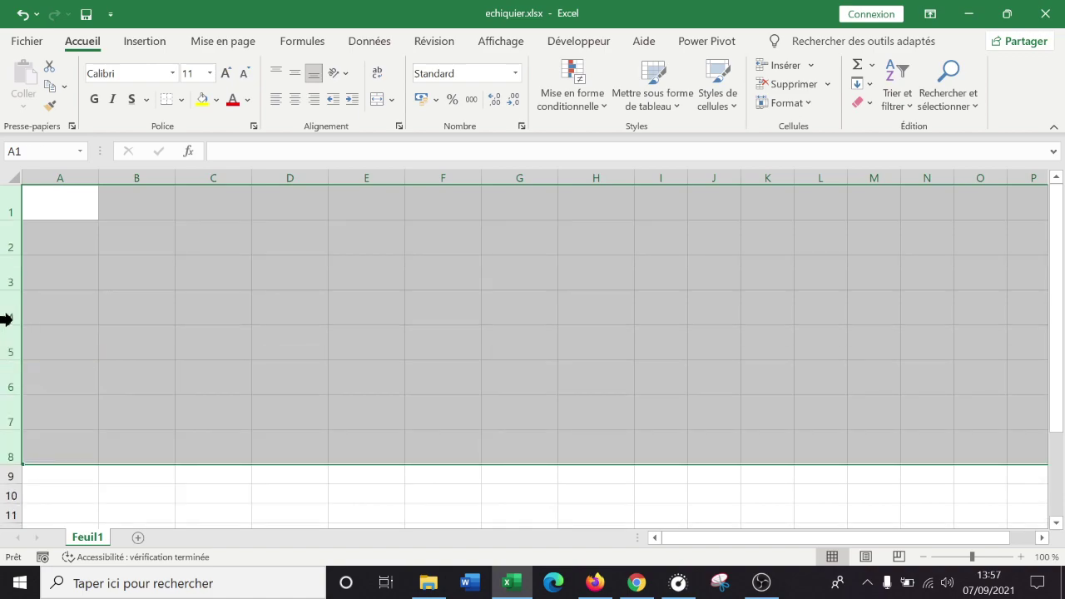
{"action": "left_click_drag", "start_coordinate": [13, 292], "coordinate": [13, 325]}
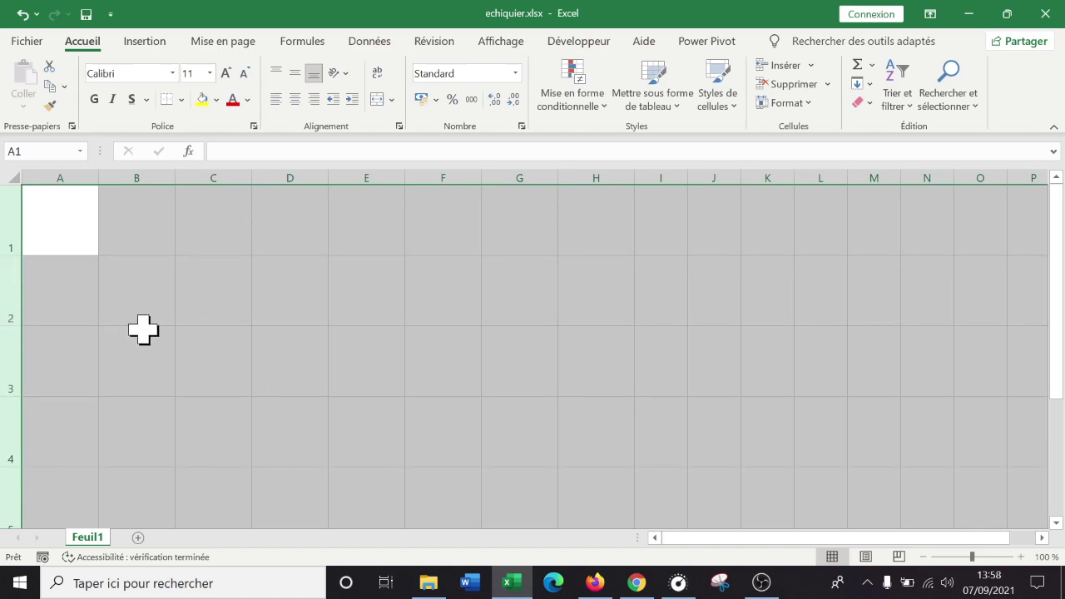
{"action": "left_click", "coordinate": [132, 292]}
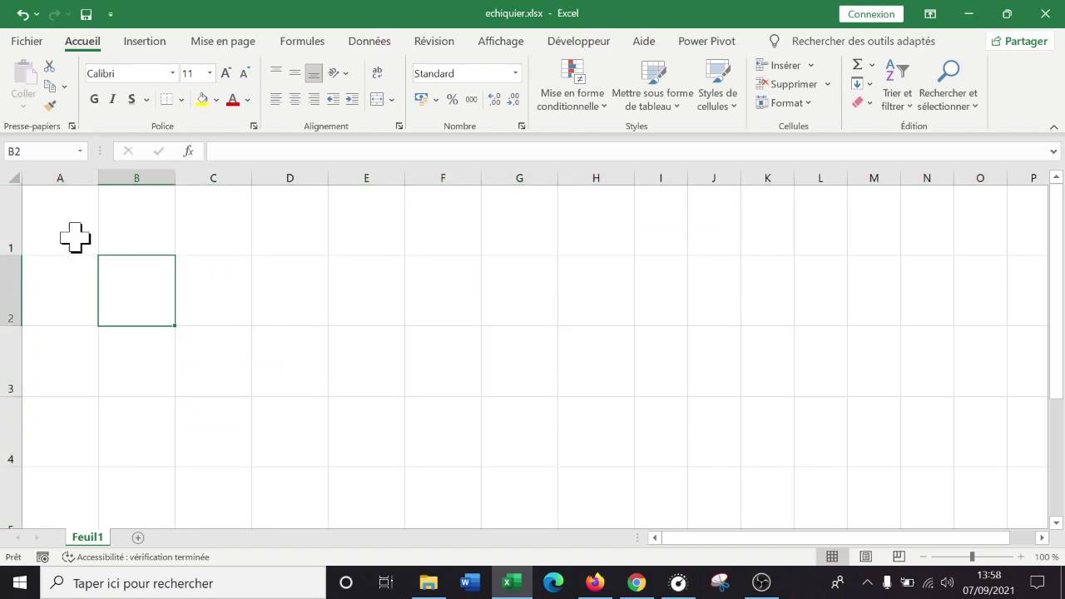
- Go through alternating cells in rows 1 and 2 of columns A to E to check their square shape
{"action": "left_click", "coordinate": [75, 240]}
{"action": "left_click", "coordinate": [72, 280]}
{"action": "left_click", "coordinate": [124, 231]}
{"action": "left_click", "coordinate": [72, 208]}
{"action": "left_click", "coordinate": [147, 281]}
{"action": "left_click", "coordinate": [209, 233]}
{"action": "left_click", "coordinate": [283, 278]}
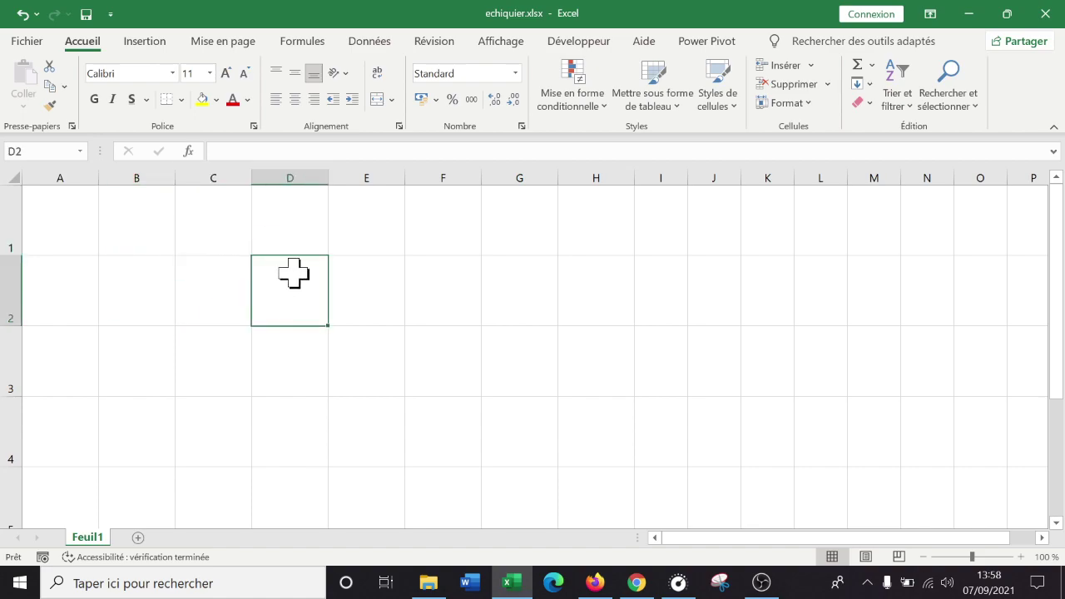
{"action": "left_click", "coordinate": [350, 241]}
- Check the exact row height of row 1 without changing it
{"action": "right_click", "coordinate": [13, 223]}
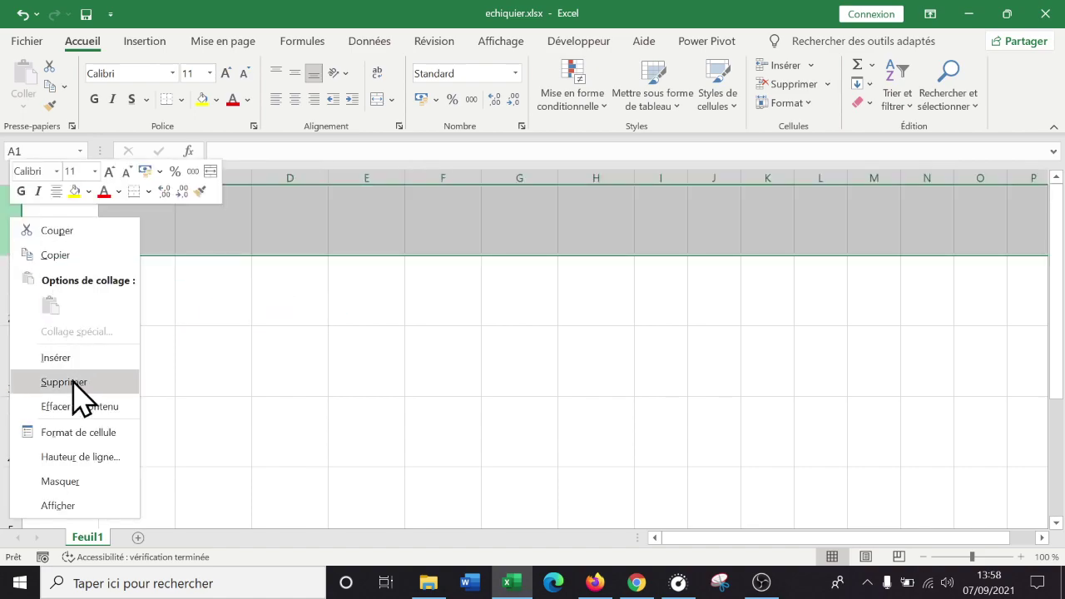
{"action": "left_click", "coordinate": [63, 457]}
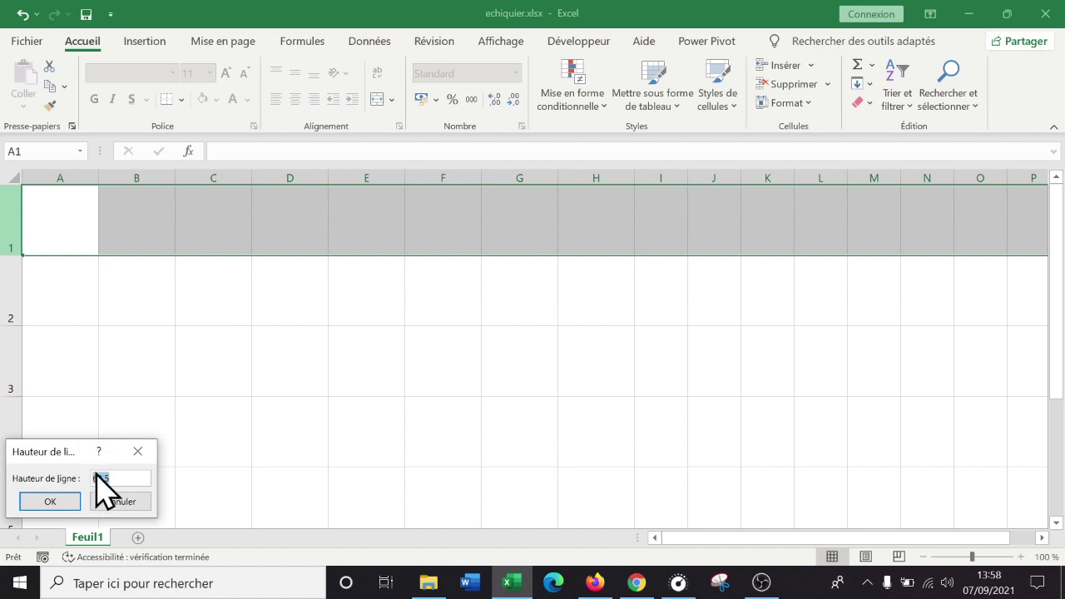
{"action": "left_click", "coordinate": [122, 502]}
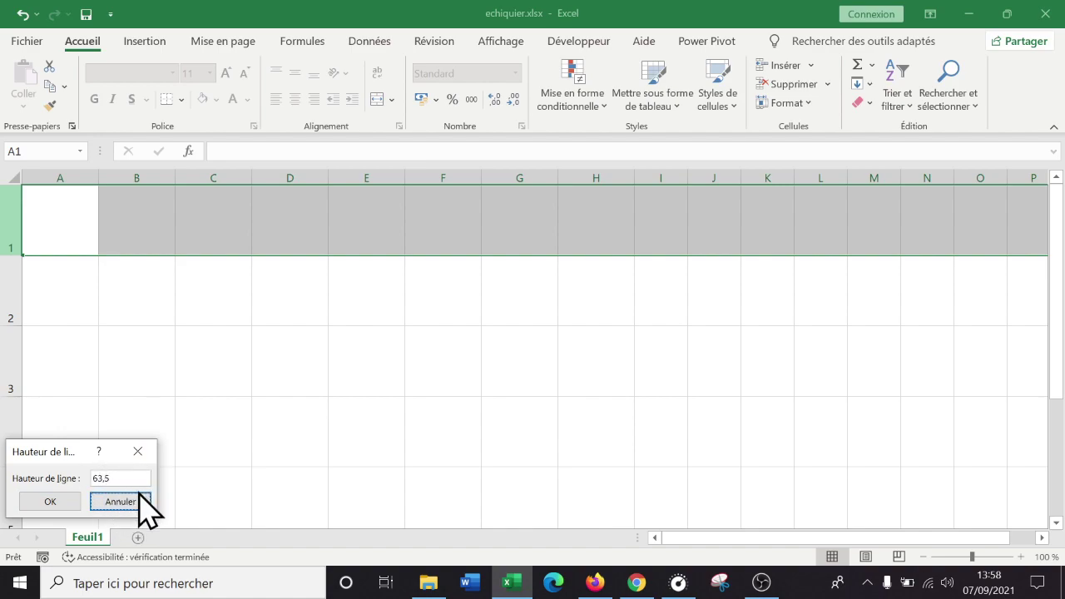
{"action": "left_click", "coordinate": [133, 503]}
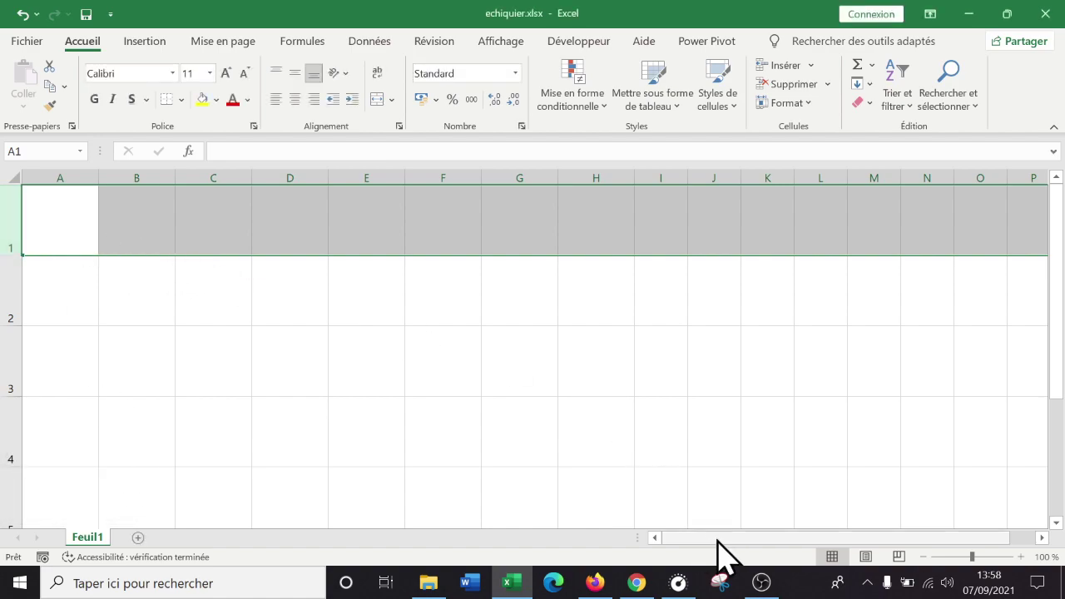
- Zoom the sheet out to 60% and select the eight-by-eight range A1:H8
{"action": "left_click", "coordinate": [922, 556]}
{"action": "left_click", "coordinate": [921, 555]}
{"action": "left_click", "coordinate": [922, 556]}
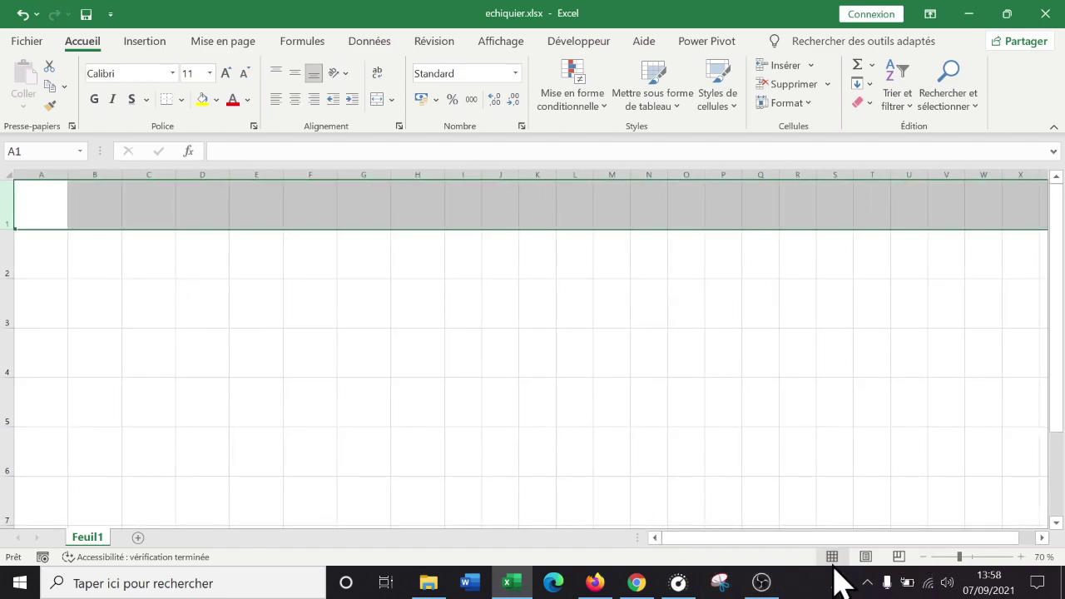
{"action": "left_click", "coordinate": [922, 556]}
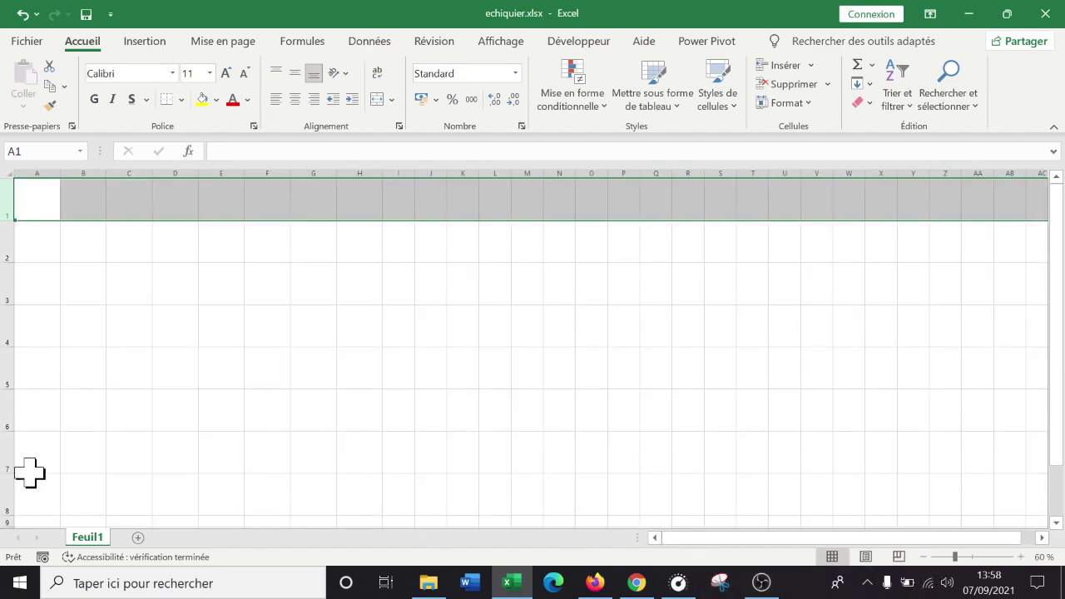
{"action": "left_click", "coordinate": [316, 250]}
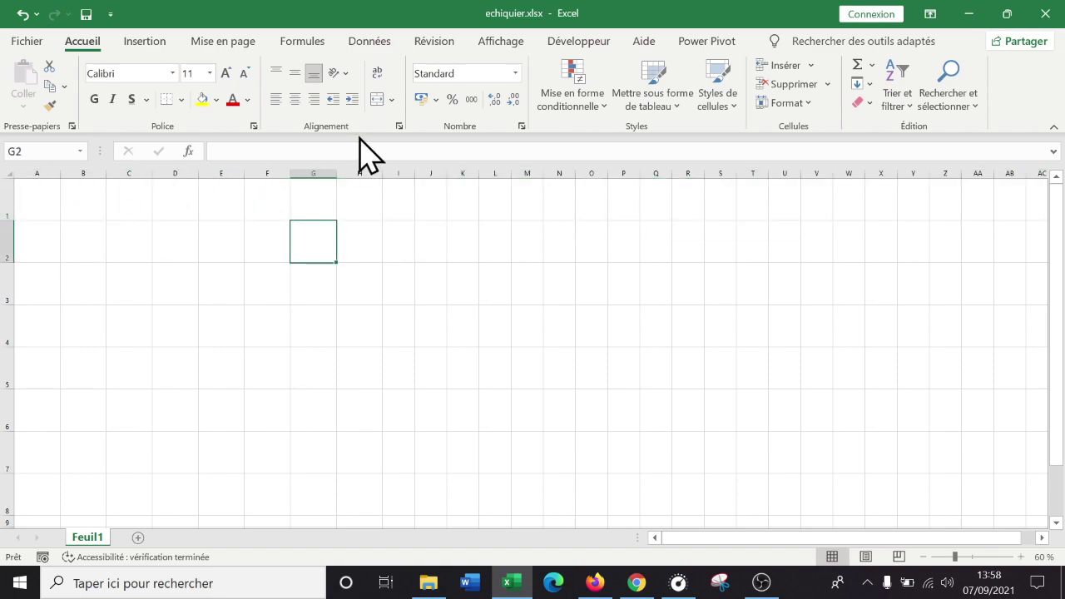
{"action": "left_click_drag", "start_coordinate": [39, 194], "coordinate": [365, 495]}
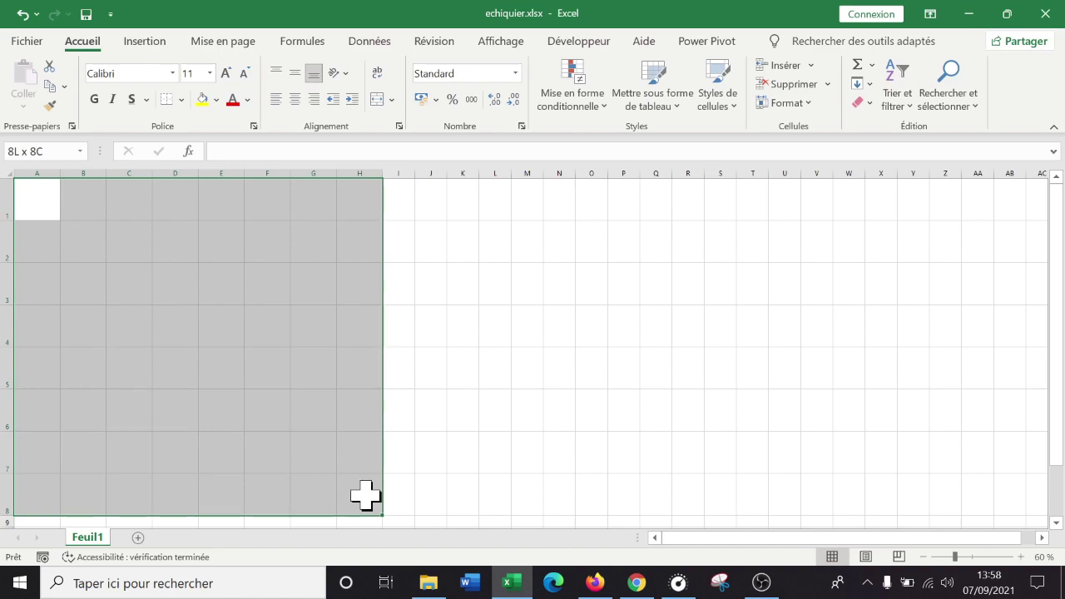
{"action": "left_click_drag", "start_coordinate": [365, 497], "coordinate": [361, 492]}
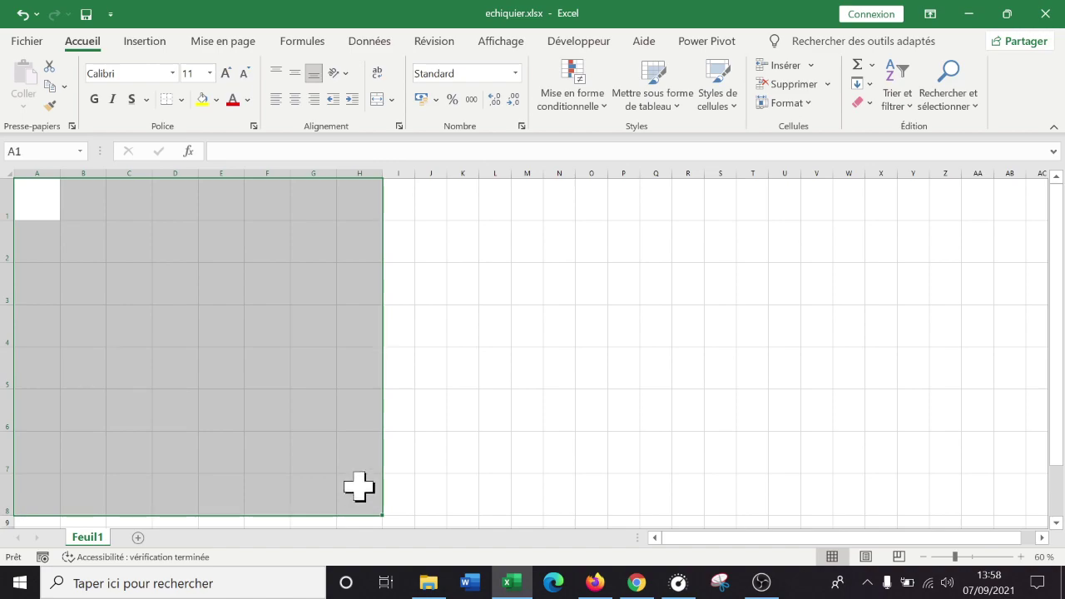
{"action": "left_click_drag", "start_coordinate": [43, 206], "coordinate": [355, 491]}
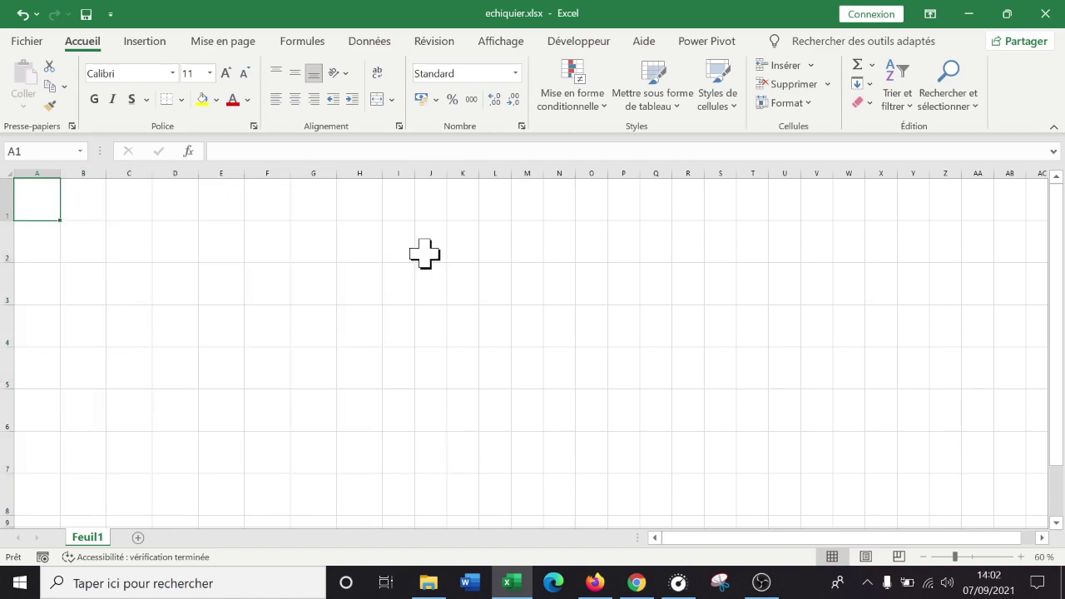
- Fill cell B1 with black, leaving A1 unfilled as the neighbouring white square
{"action": "left_click", "coordinate": [88, 238]}
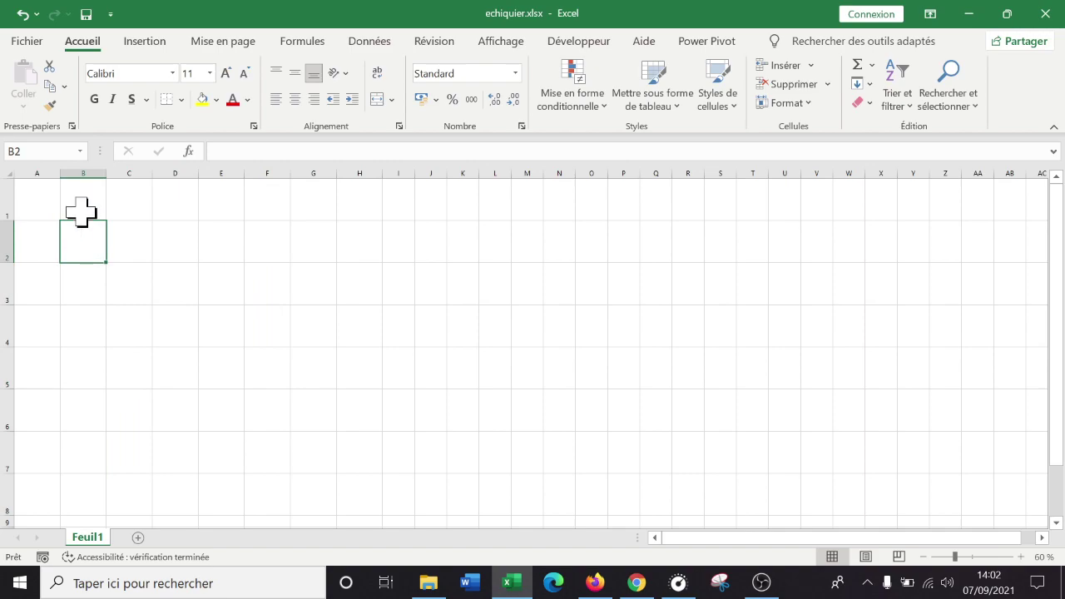
{"action": "left_click", "coordinate": [84, 200]}
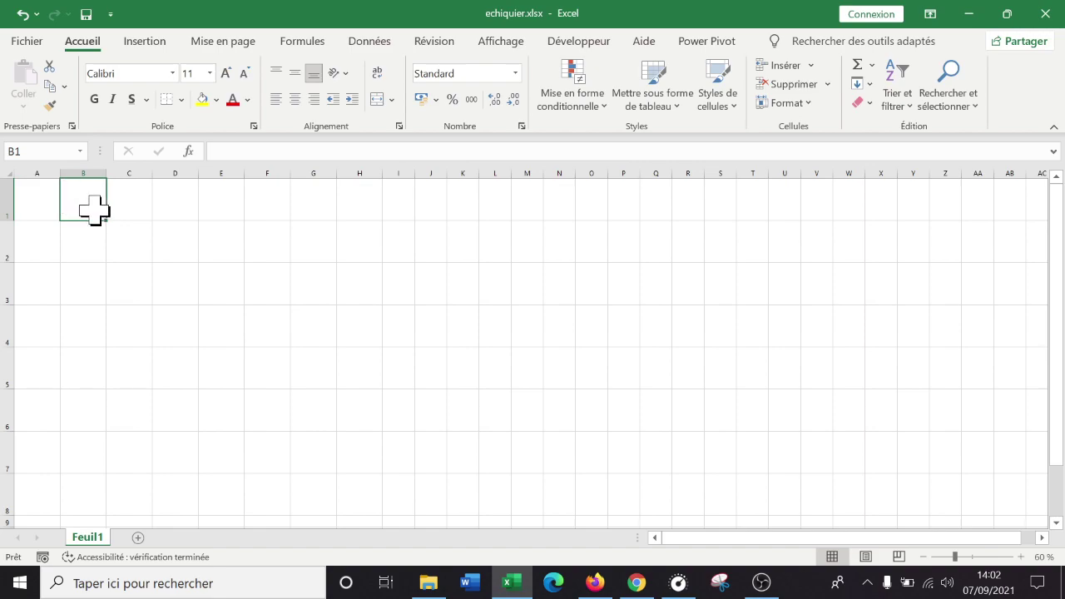
{"action": "left_click", "coordinate": [42, 206]}
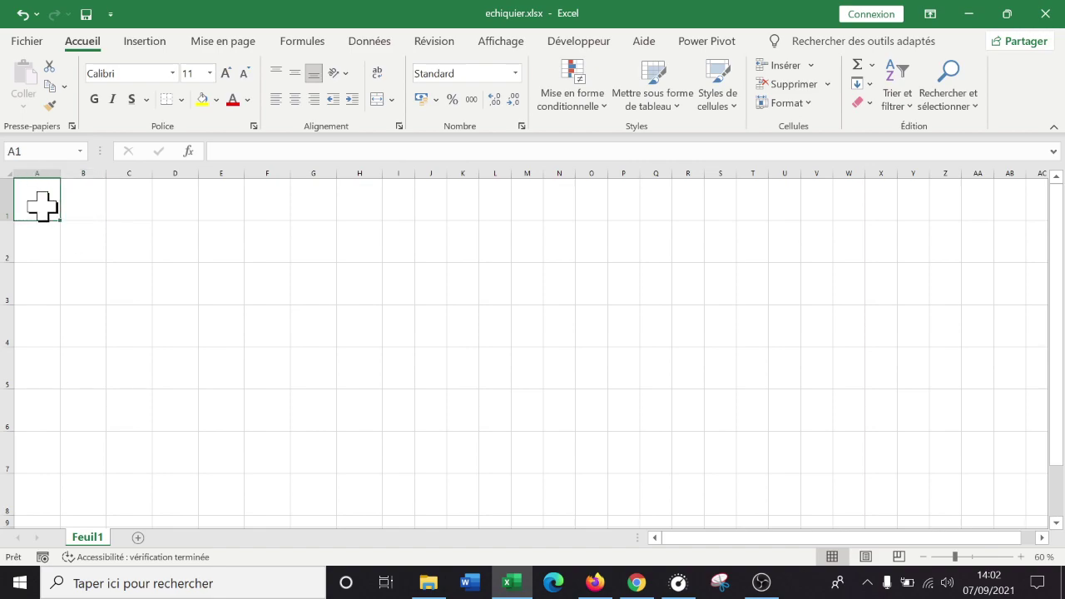
{"action": "left_click", "coordinate": [85, 203]}
{"action": "left_click", "coordinate": [50, 200]}
{"action": "left_click", "coordinate": [86, 203]}
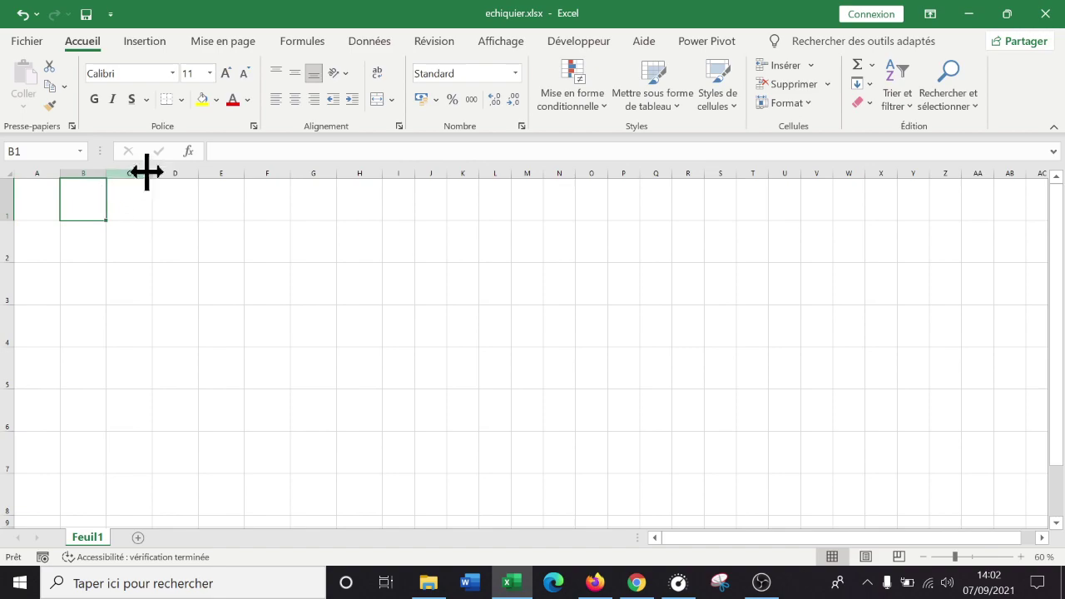
{"action": "left_click", "coordinate": [216, 99]}
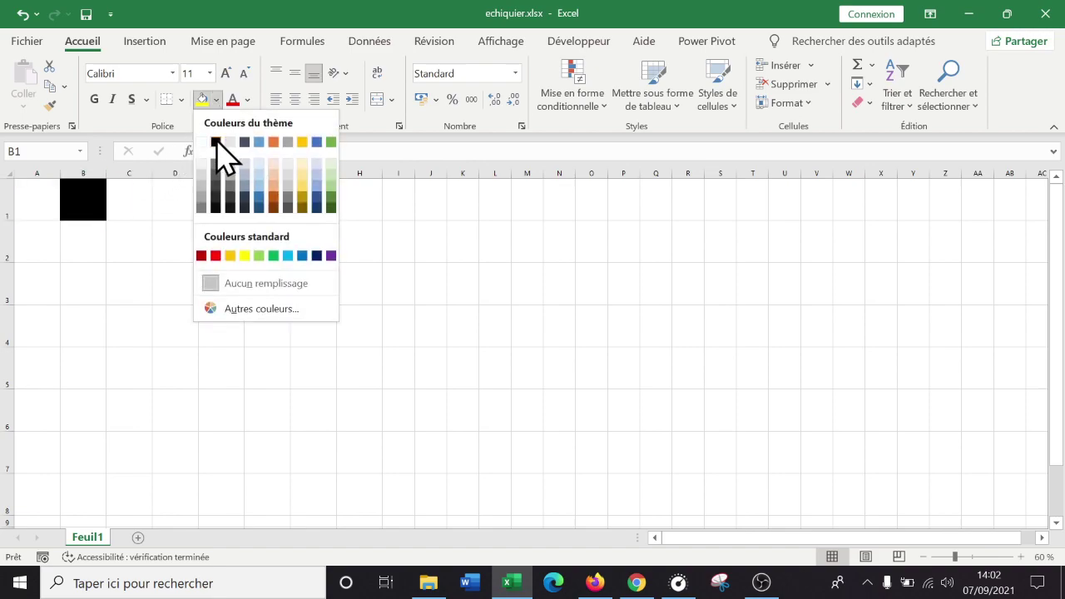
{"action": "left_click", "coordinate": [217, 143]}
{"action": "left_click", "coordinate": [122, 238]}
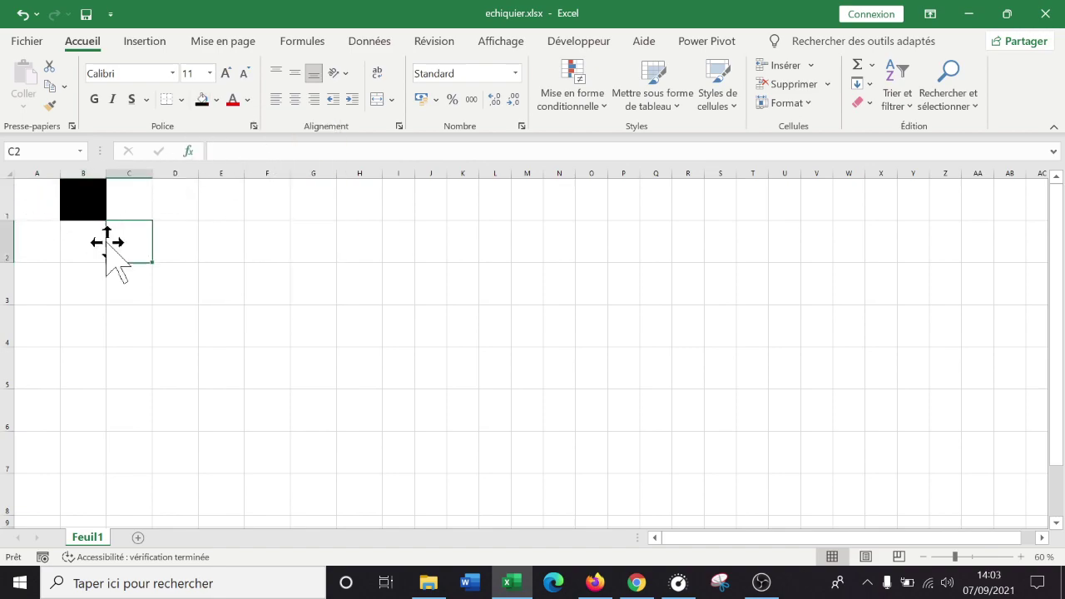
{"action": "left_click", "coordinate": [46, 205]}
{"action": "left_click", "coordinate": [78, 209]}
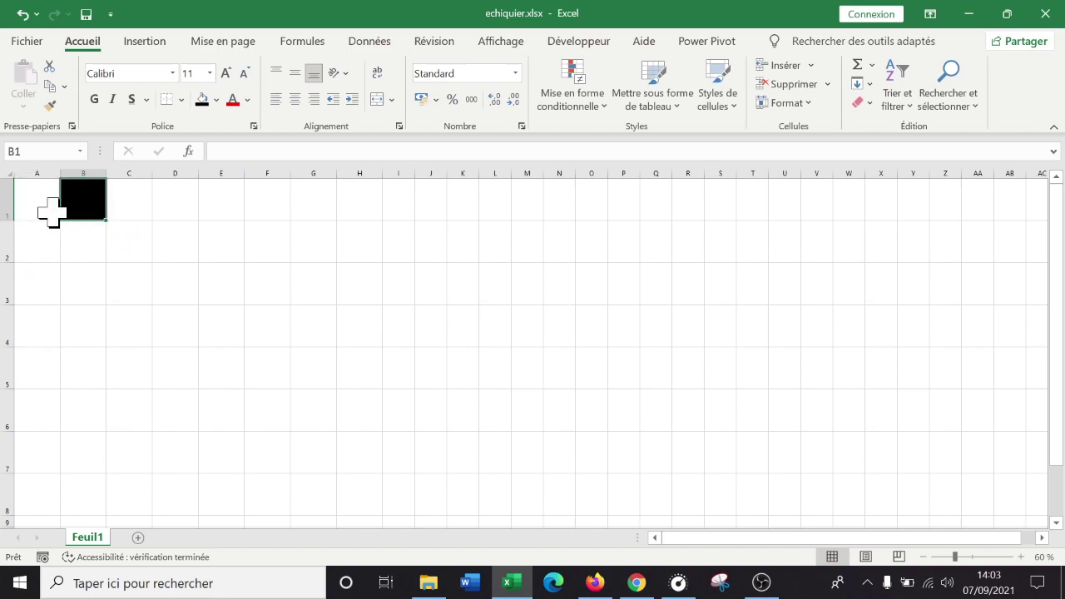
- Extend the formatting of A1:B1 across row 1 to H1, redoing the fill with the formatting-only option
{"action": "left_click_drag", "start_coordinate": [34, 202], "coordinate": [376, 223]}
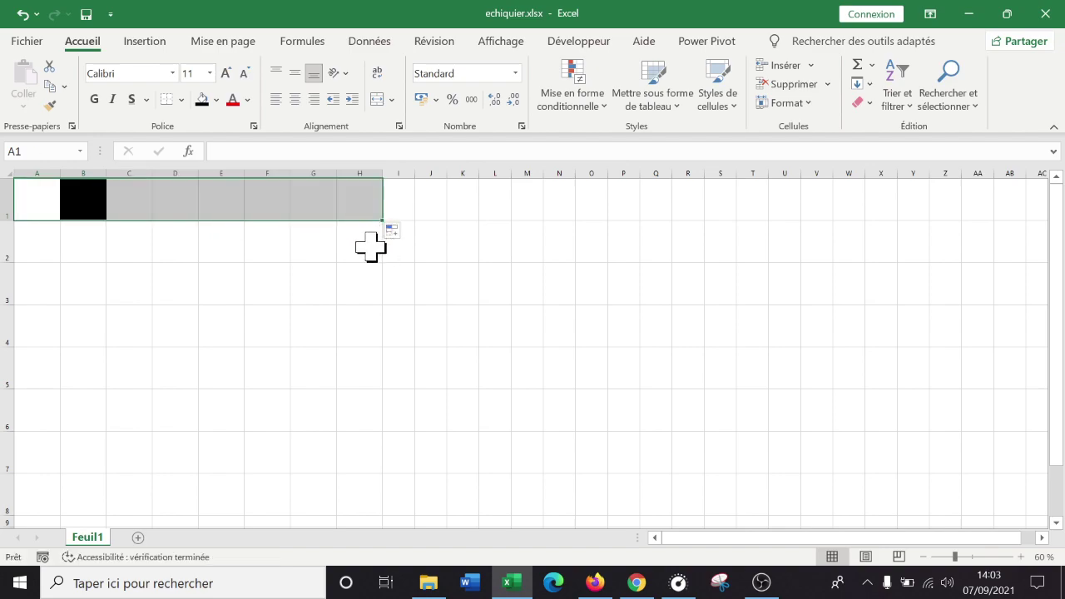
{"action": "key", "text": "ctrl+z"}
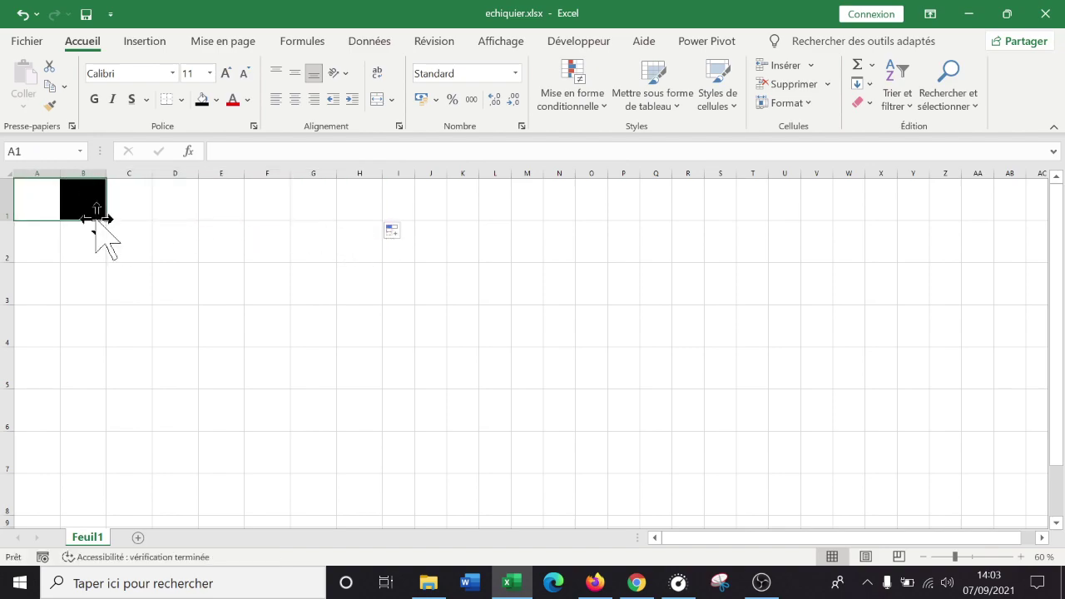
{"action": "left_click_drag", "start_coordinate": [104, 223], "coordinate": [364, 217]}
{"action": "left_click", "coordinate": [393, 232]}
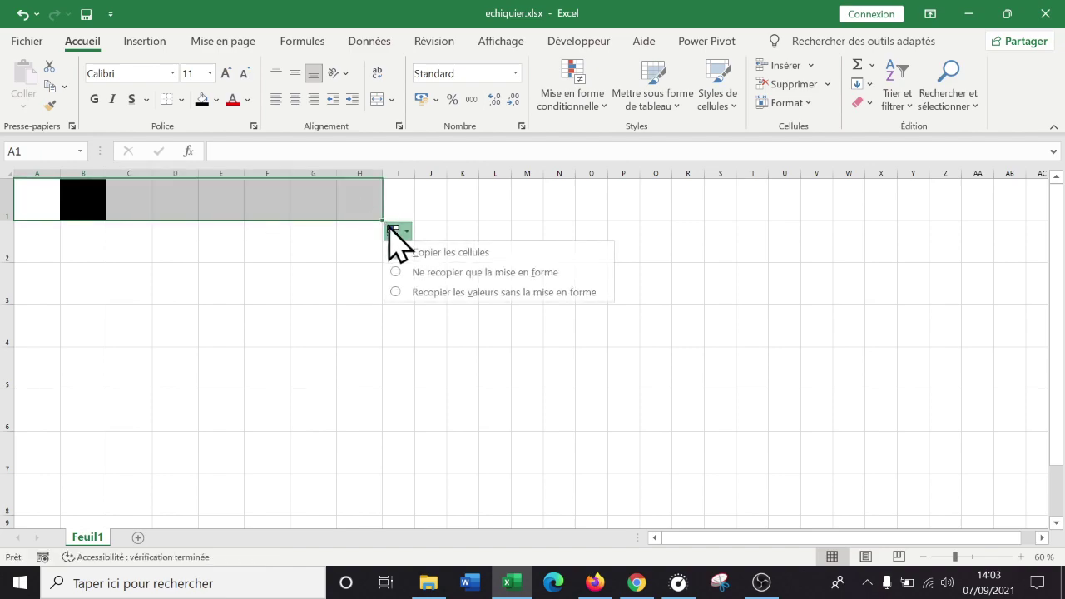
{"action": "left_click", "coordinate": [491, 273]}
{"action": "left_click", "coordinate": [93, 254]}
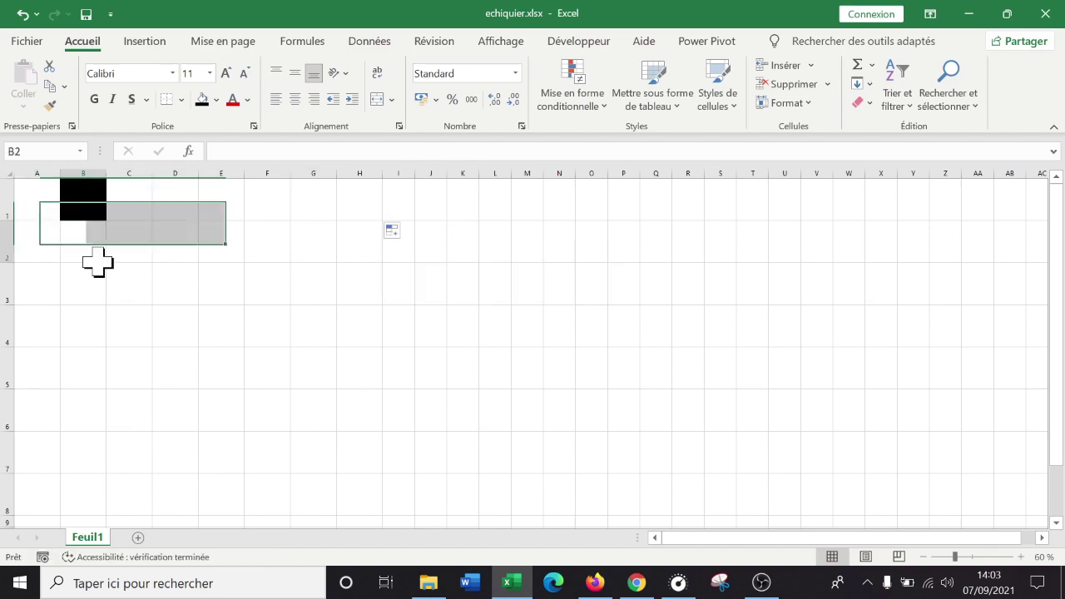
- Fill A2 with black and extend the formatting of A1:A2 down column A to A8
{"action": "left_click", "coordinate": [47, 239]}
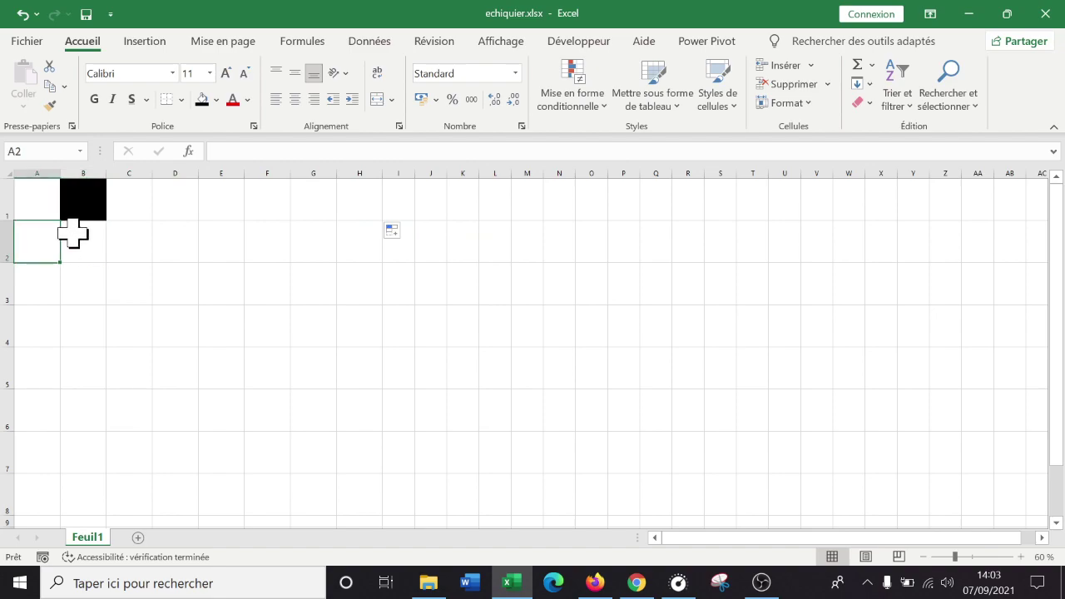
{"action": "left_click", "coordinate": [203, 100]}
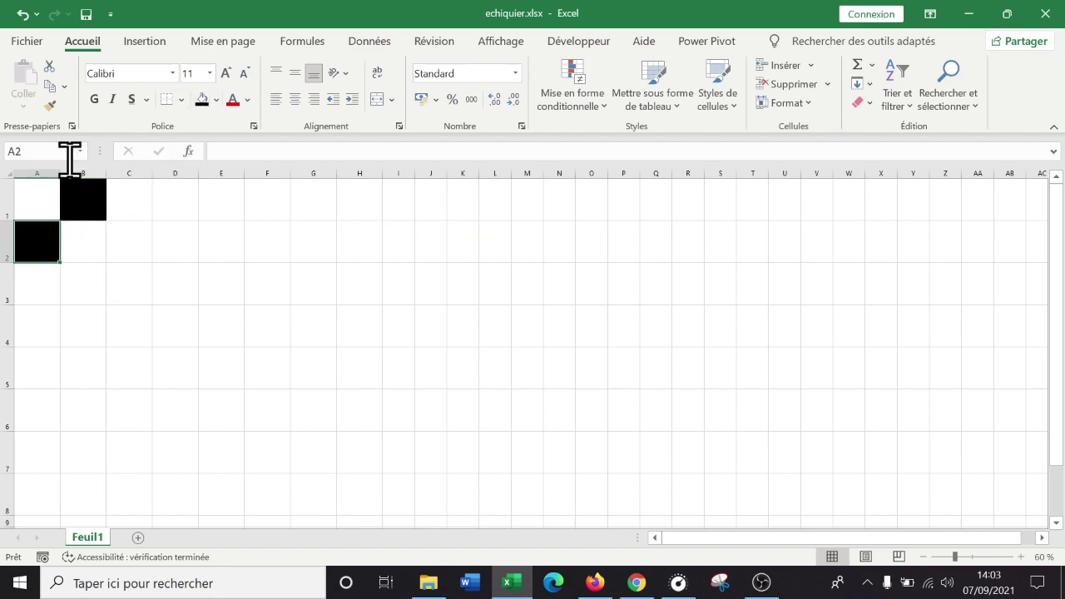
{"action": "left_click", "coordinate": [41, 198]}
{"action": "left_click_drag", "start_coordinate": [40, 200], "coordinate": [50, 499]}
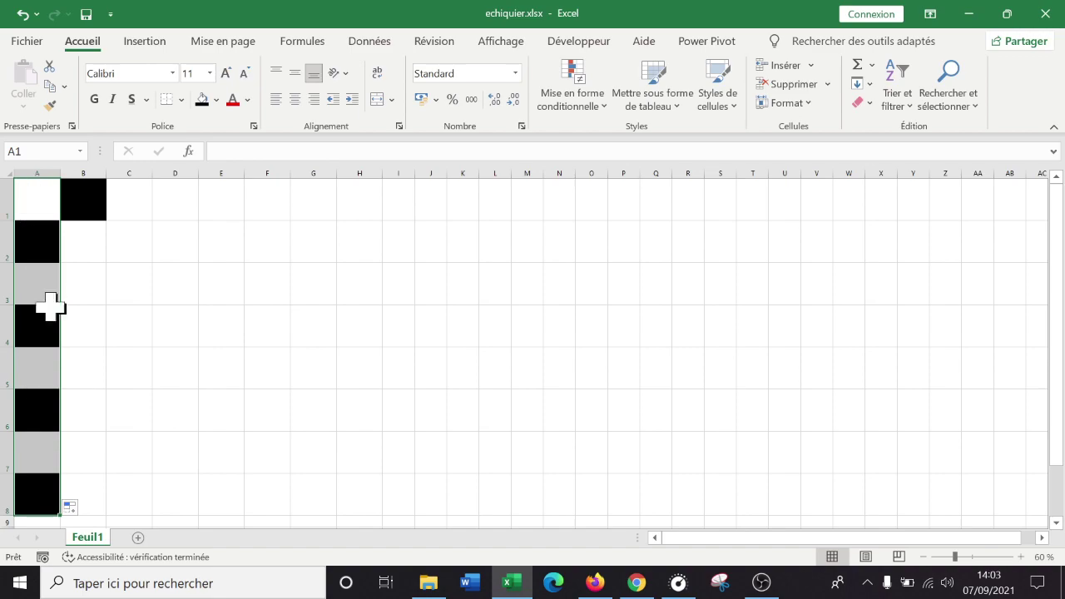
- Undo the extension of the A1:A2 pattern down column A
{"action": "left_click", "coordinate": [25, 199]}
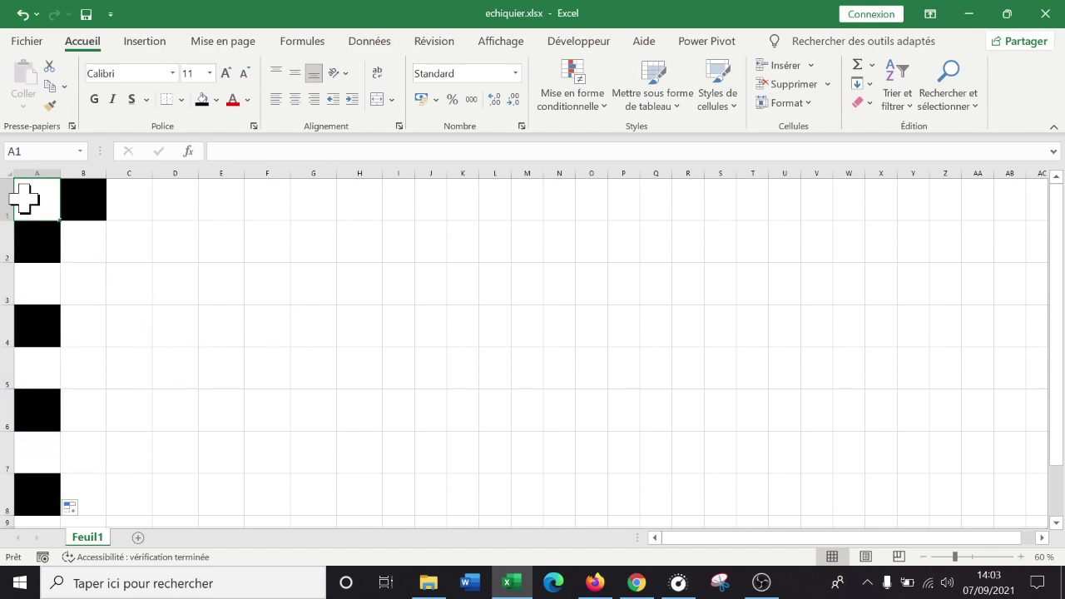
{"action": "left_click", "coordinate": [40, 242]}
{"action": "left_click", "coordinate": [43, 202]}
{"action": "left_click", "coordinate": [40, 242]}
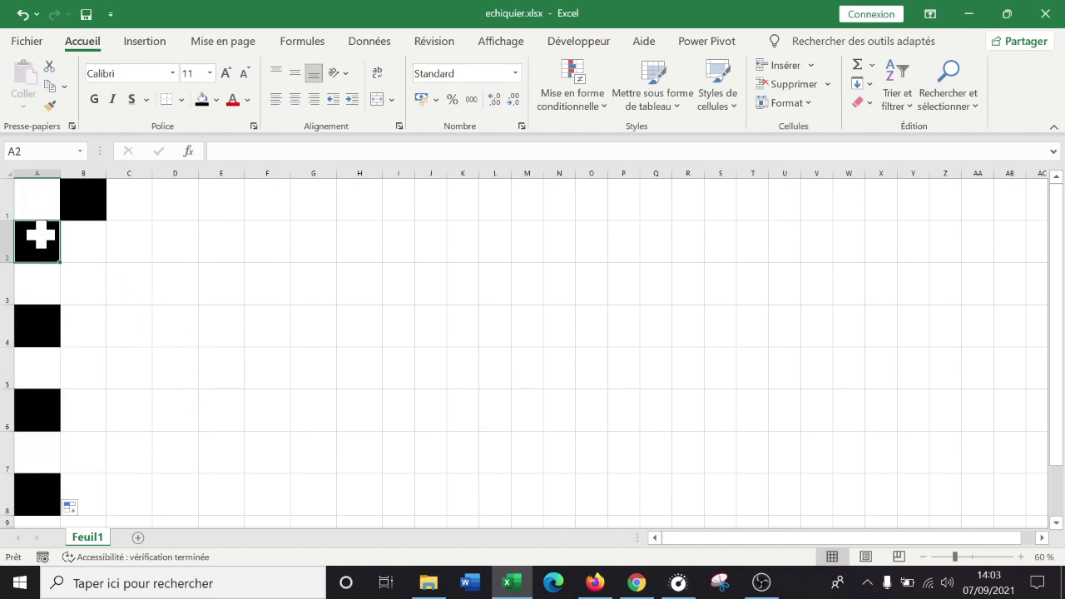
{"action": "key", "text": "ctrl+z"}
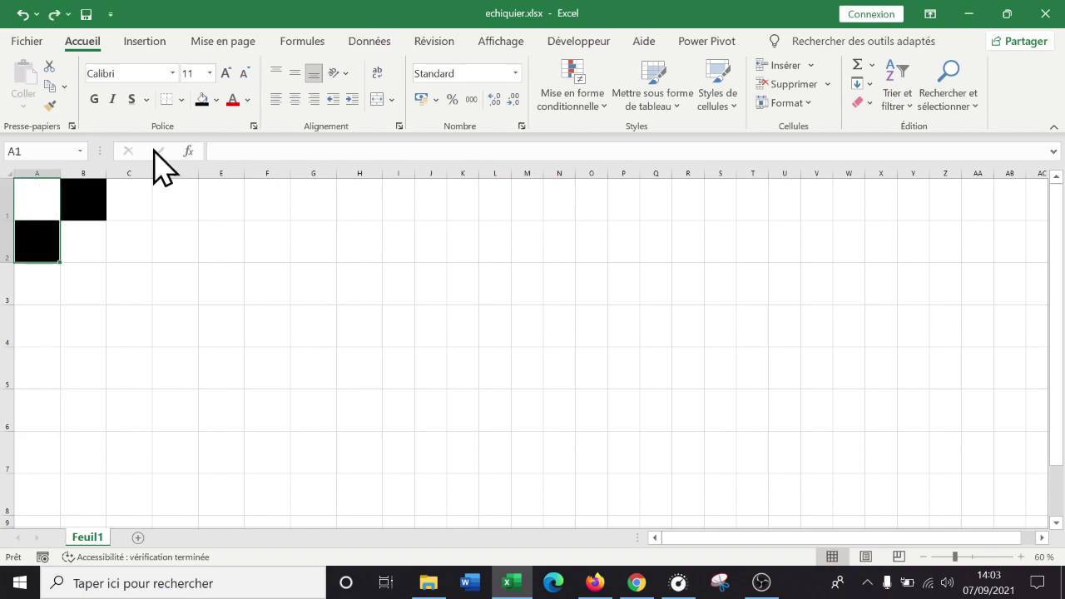
- Extend the white and black pattern of A1:A2 down column A to A8 again
{"action": "left_click", "coordinate": [38, 199]}
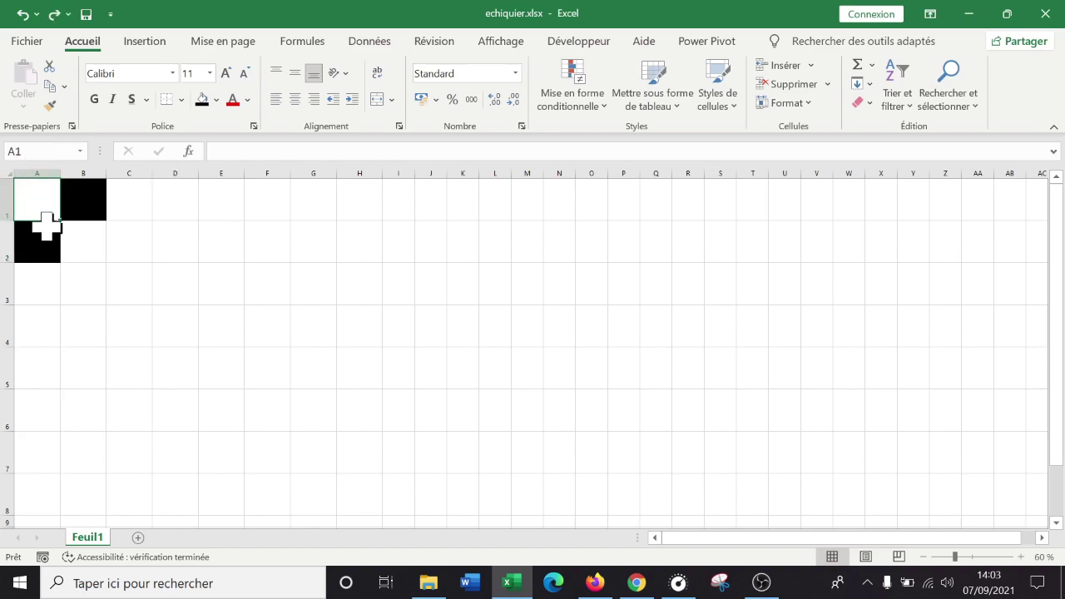
{"action": "left_click", "coordinate": [46, 240]}
{"action": "left_click_drag", "start_coordinate": [39, 198], "coordinate": [37, 234]}
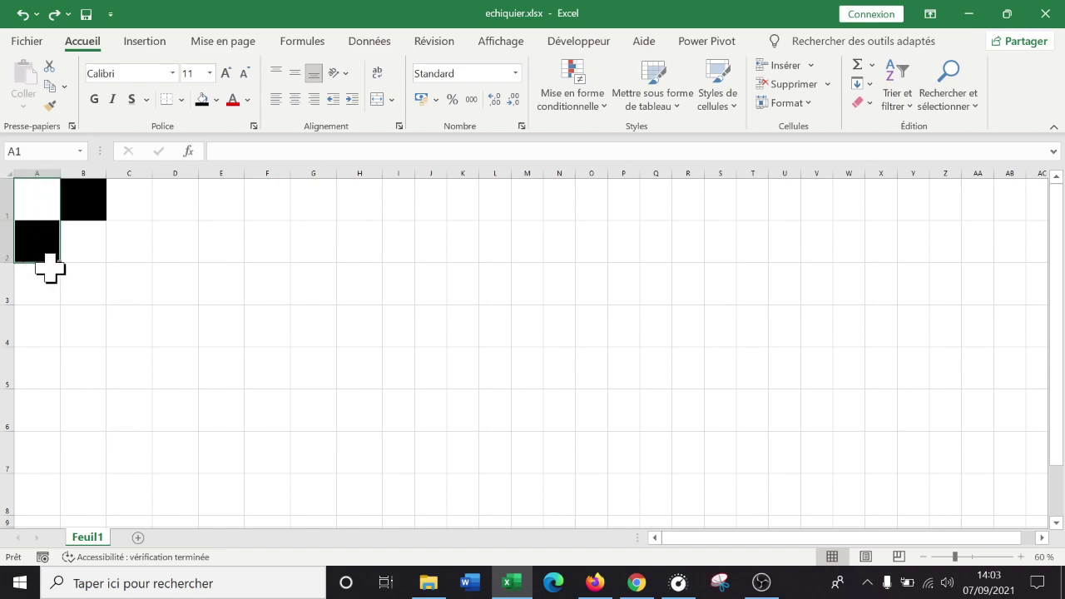
{"action": "left_click", "coordinate": [35, 206]}
{"action": "left_click_drag", "start_coordinate": [35, 205], "coordinate": [52, 505]}
{"action": "left_click_drag", "start_coordinate": [39, 208], "coordinate": [64, 503]}
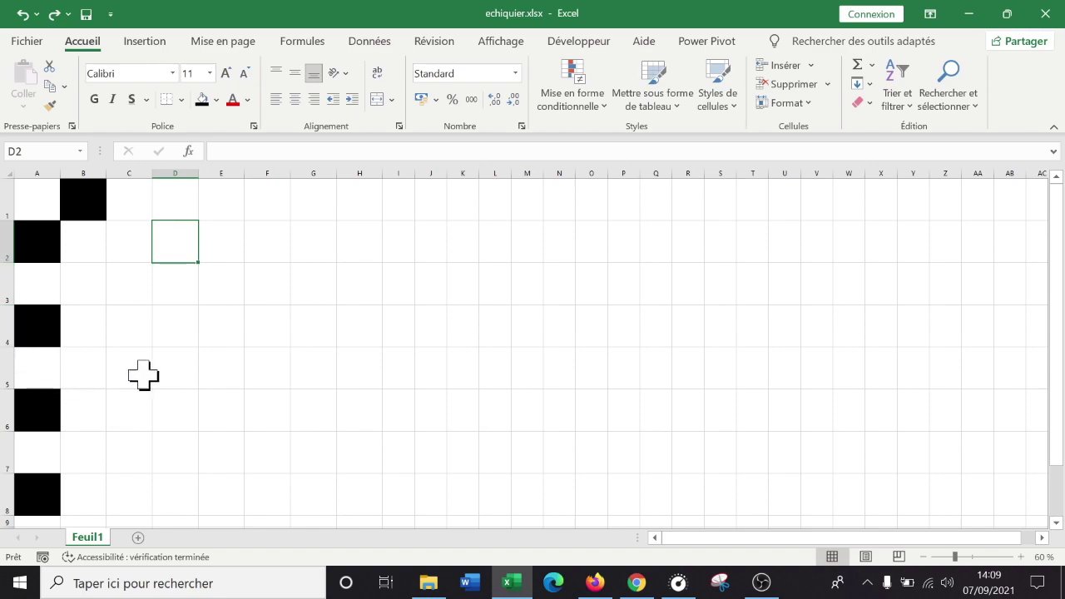
- Extend the two-by-two pattern of A1:B2 across to column H and down to row 8
{"action": "left_click_drag", "start_coordinate": [33, 200], "coordinate": [72, 247]}
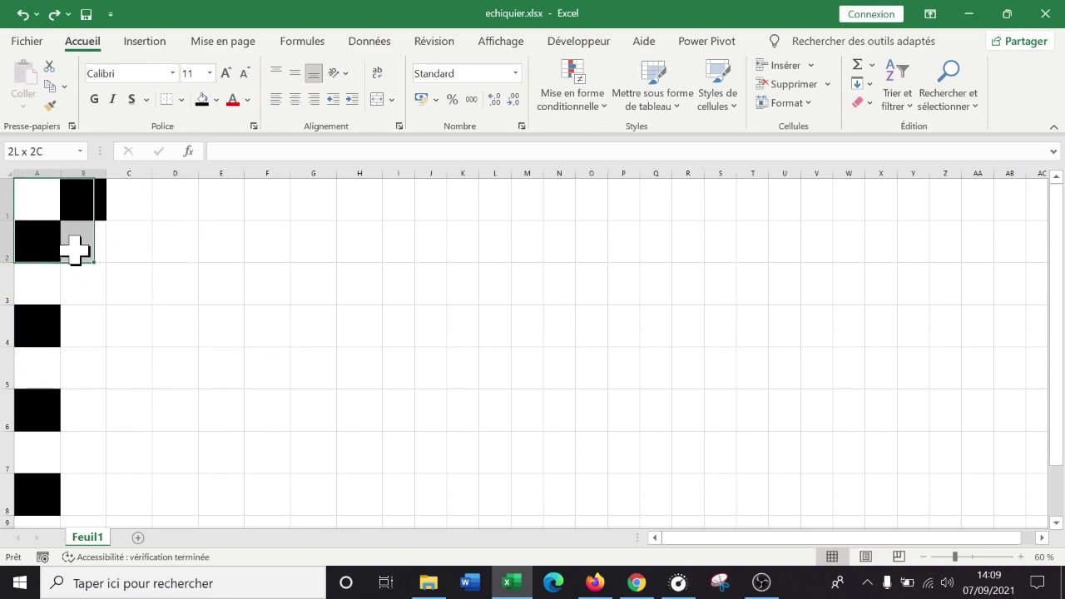
{"action": "left_click", "coordinate": [35, 193]}
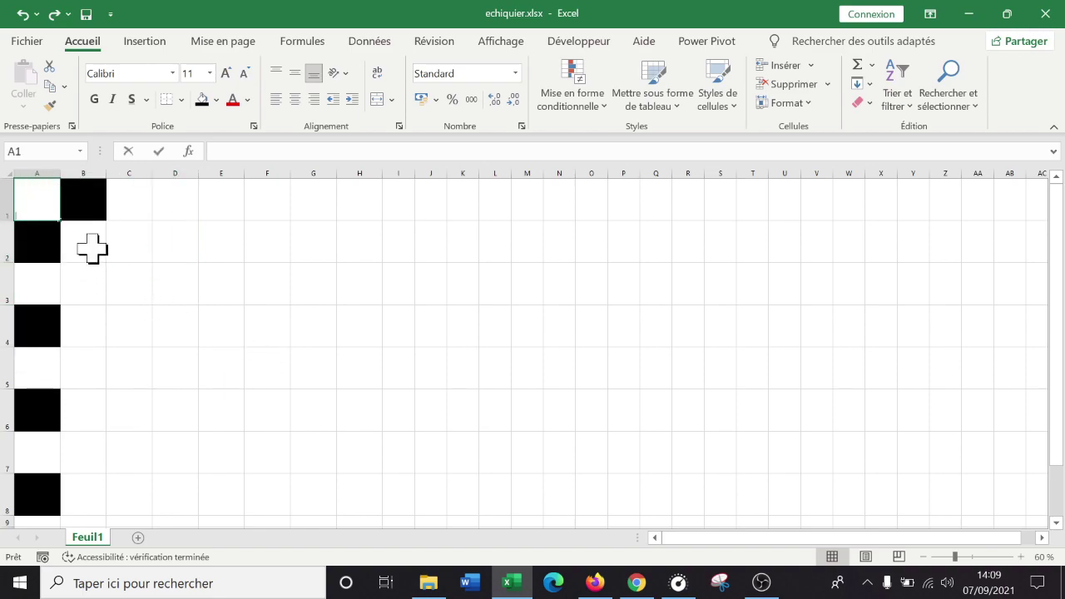
{"action": "double_click", "coordinate": [48, 200]}
{"action": "left_click", "coordinate": [116, 268]}
{"action": "left_click_drag", "start_coordinate": [41, 198], "coordinate": [68, 241]}
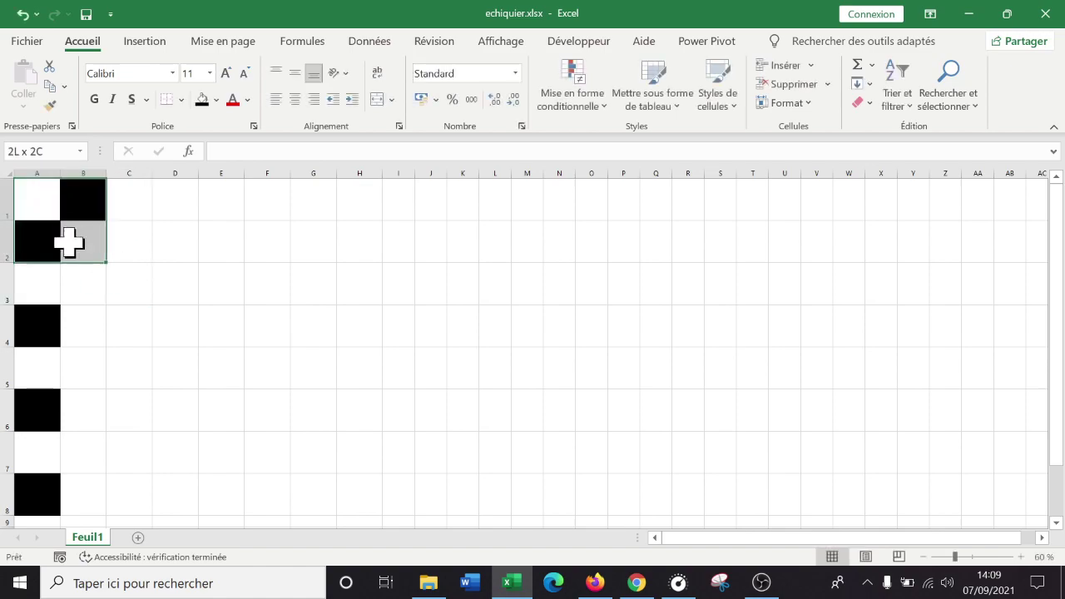
{"action": "left_click_drag", "start_coordinate": [41, 195], "coordinate": [102, 247]}
{"action": "left_click", "coordinate": [181, 249]}
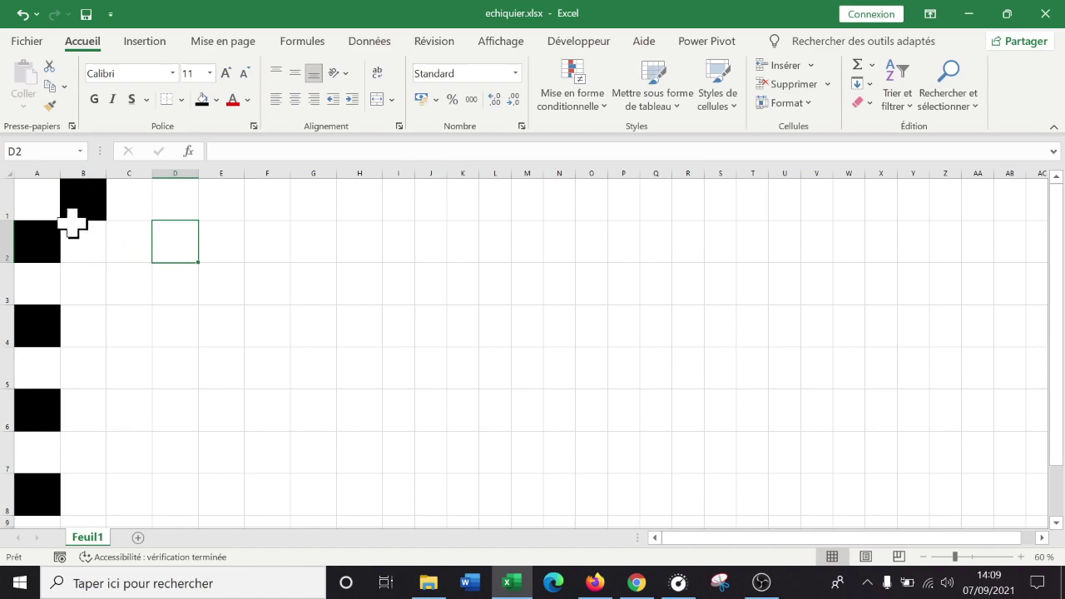
{"action": "left_click", "coordinate": [39, 196]}
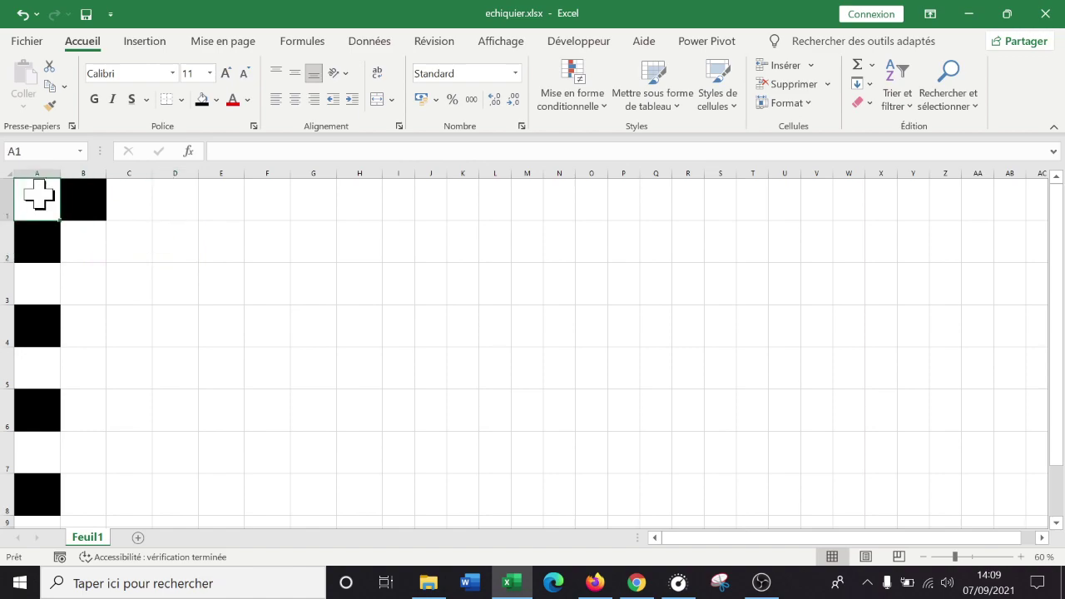
{"action": "left_click_drag", "start_coordinate": [41, 202], "coordinate": [373, 262]}
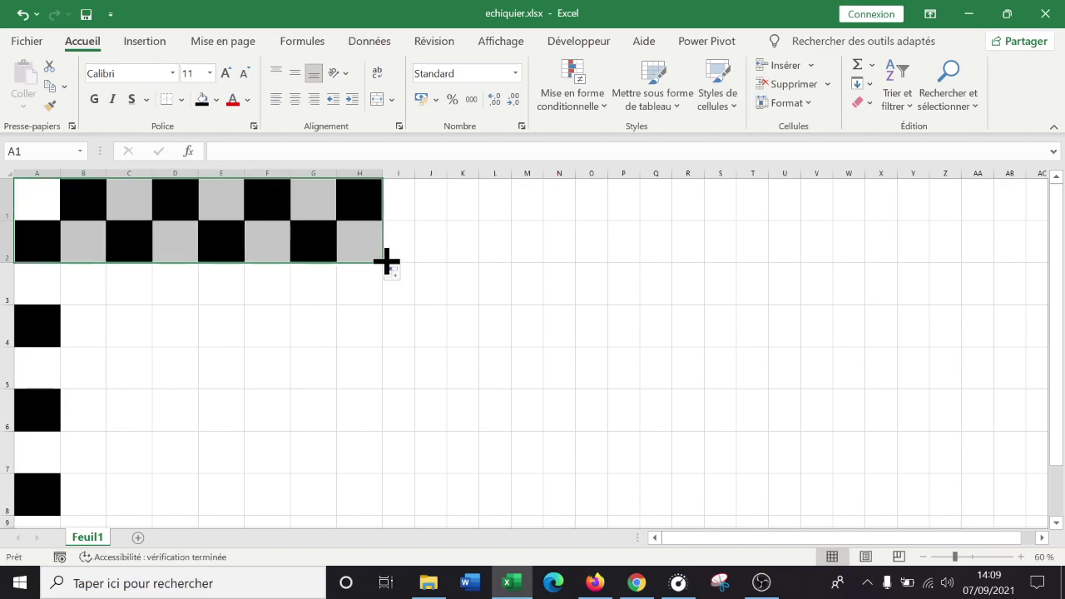
{"action": "left_click_drag", "start_coordinate": [386, 262], "coordinate": [357, 497]}
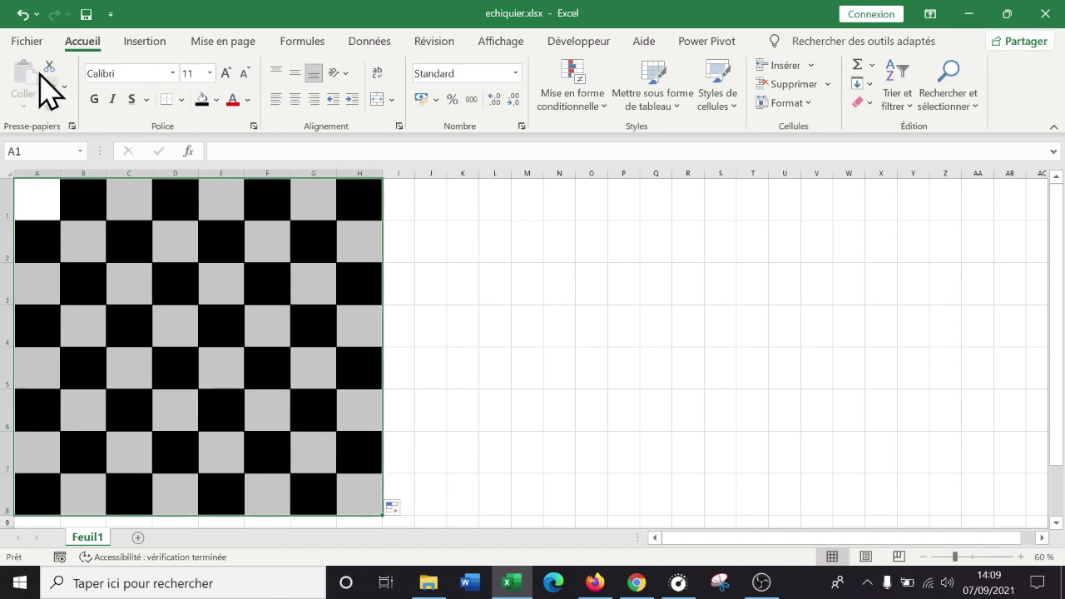
- Clear the fill of the whole board A1:H8 by setting it to no fill
{"action": "left_click", "coordinate": [214, 100]}
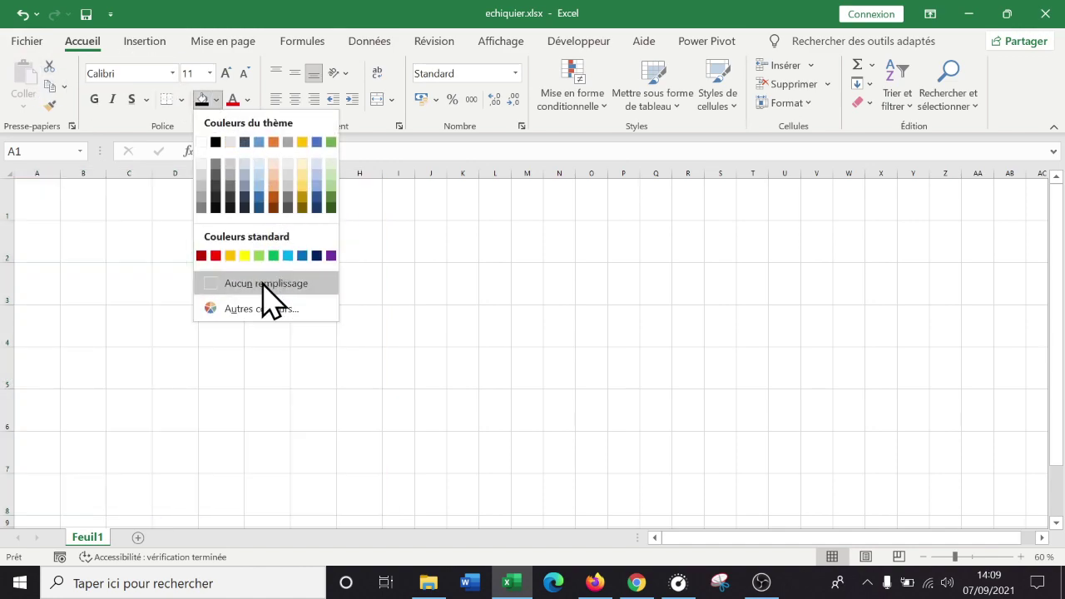
{"action": "left_click", "coordinate": [268, 284]}
{"action": "left_click", "coordinate": [557, 283]}
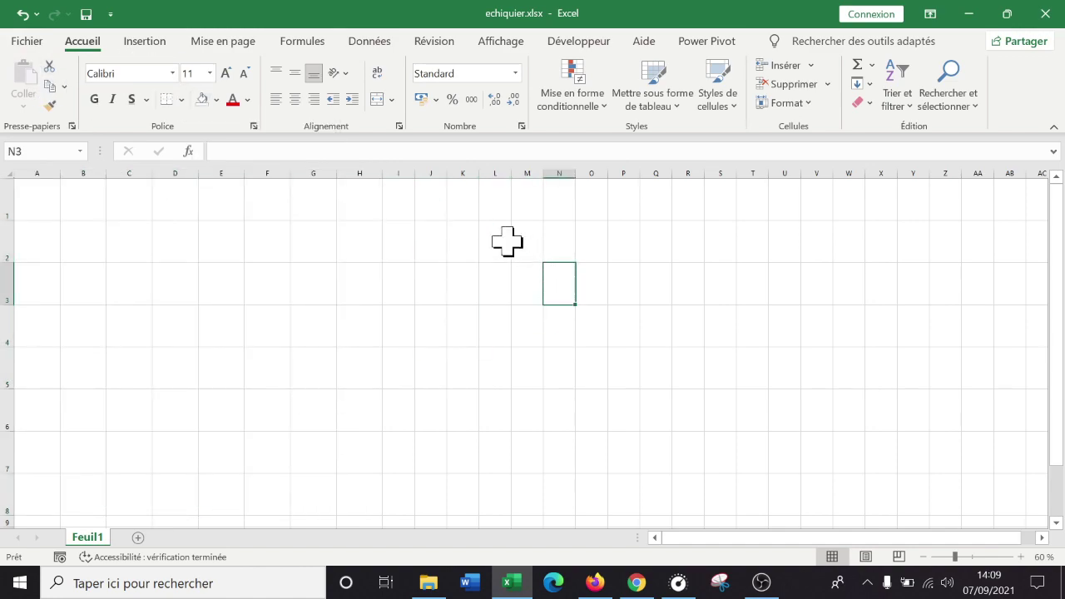
- Fill cell A1 with black from the theme colours
{"action": "left_click", "coordinate": [33, 194]}
{"action": "left_click", "coordinate": [216, 99]}
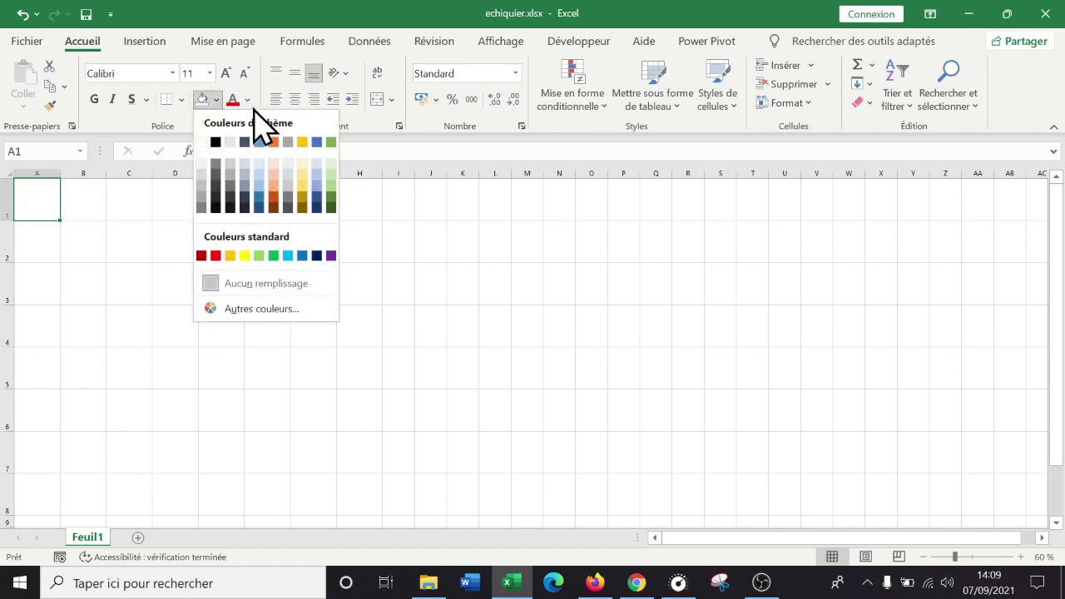
{"action": "left_click", "coordinate": [215, 142]}
- Fill B2 with black and extend the A1:B2 pattern over the whole range A1:H8
{"action": "left_click", "coordinate": [83, 241]}
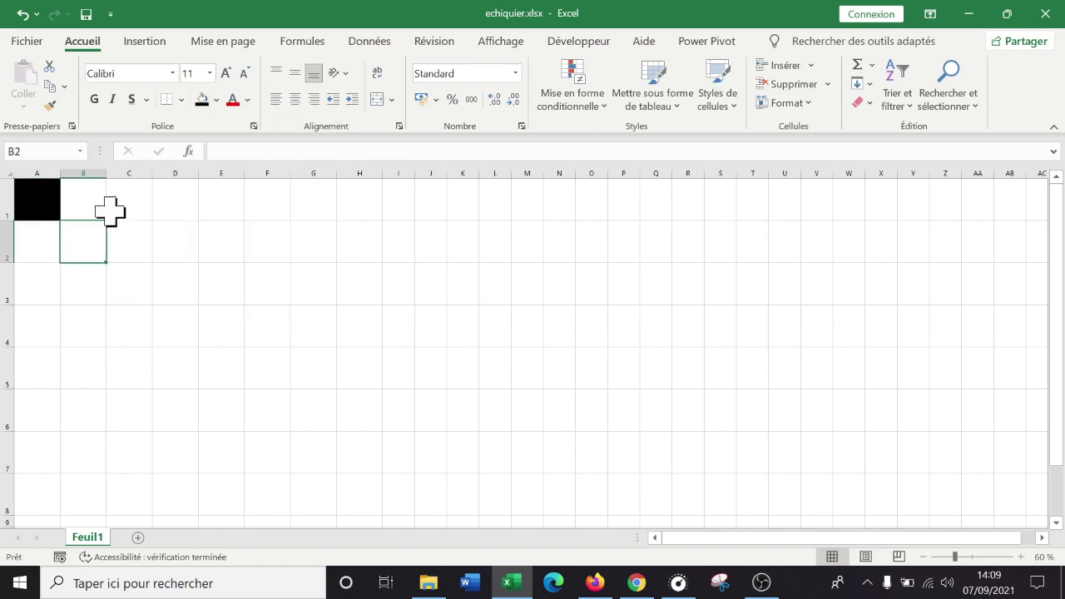
{"action": "left_click", "coordinate": [201, 100]}
{"action": "left_click", "coordinate": [211, 254]}
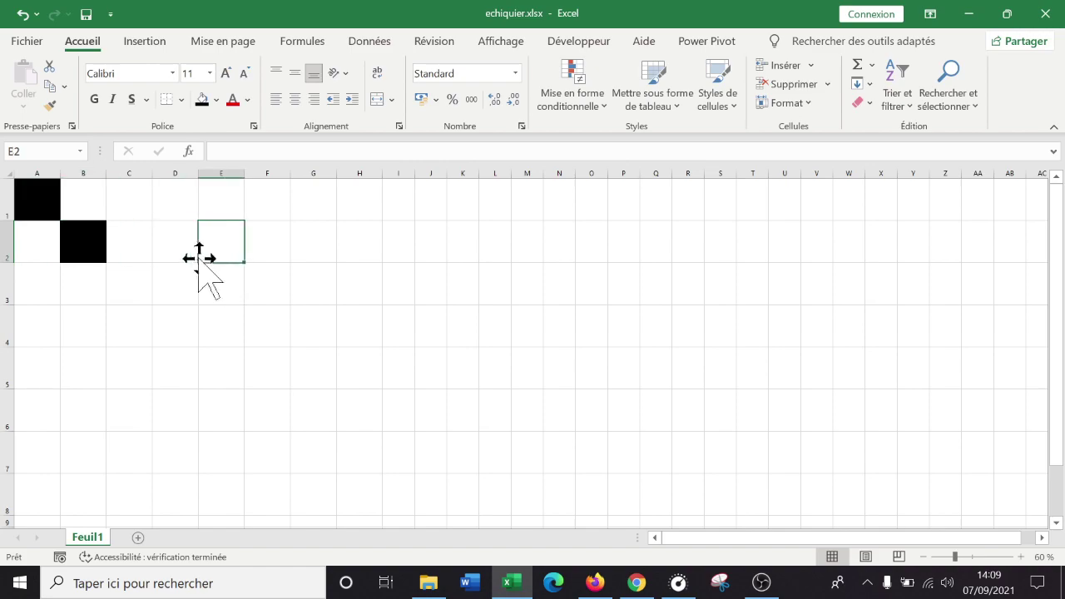
{"action": "left_click_drag", "start_coordinate": [34, 206], "coordinate": [374, 490]}
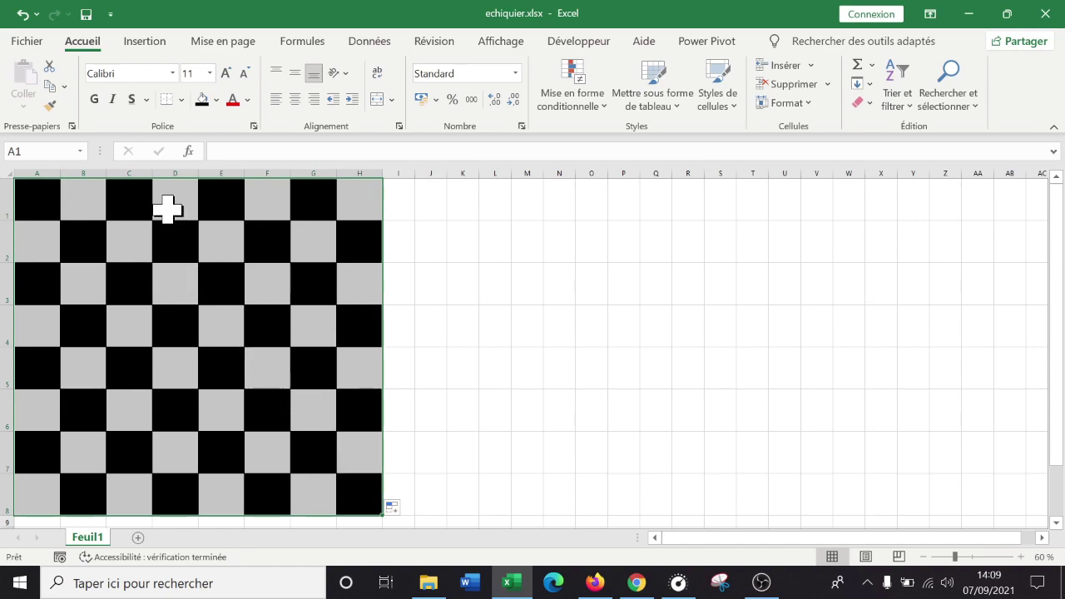
- Undo the board pattern and the B2 fill, going back to only A1 filled black
{"action": "left_click", "coordinate": [21, 14]}
{"action": "left_click", "coordinate": [22, 15]}
{"action": "left_click", "coordinate": [21, 15]}
{"action": "left_click", "coordinate": [22, 15]}
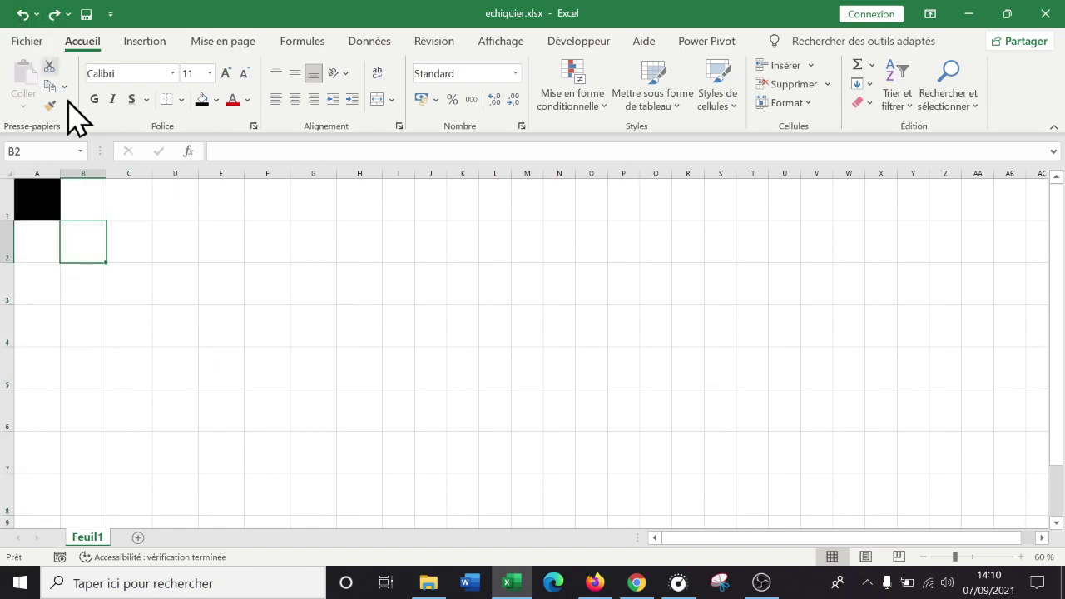
- Extend the A1:A2 pattern down column A to A8 and fill cell B2 with black
{"action": "left_click", "coordinate": [38, 200]}
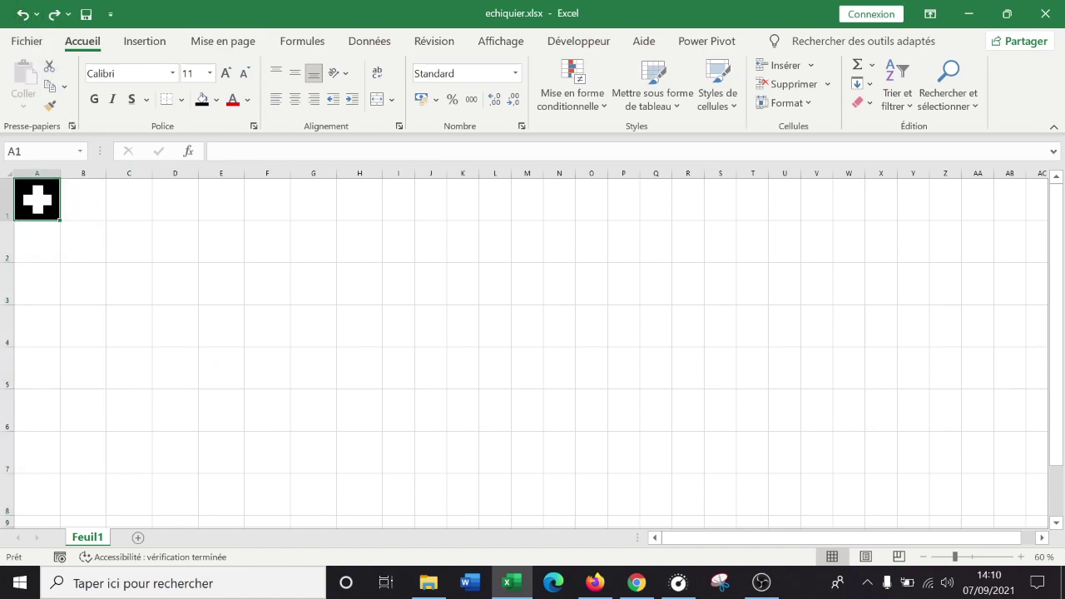
{"action": "left_click_drag", "start_coordinate": [36, 199], "coordinate": [62, 515]}
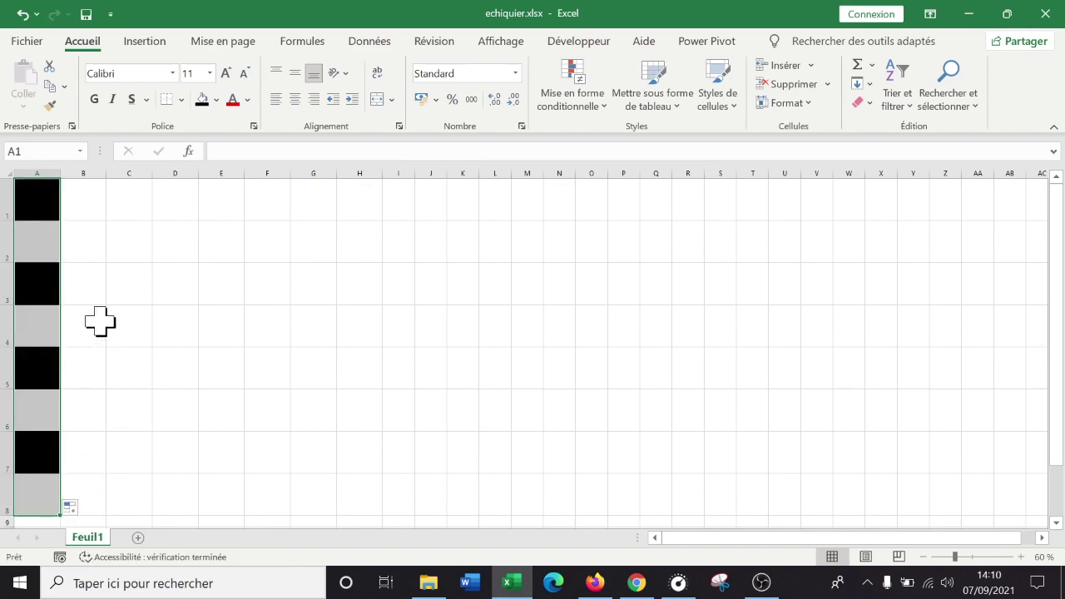
{"action": "left_click", "coordinate": [81, 243]}
{"action": "left_click", "coordinate": [84, 207]}
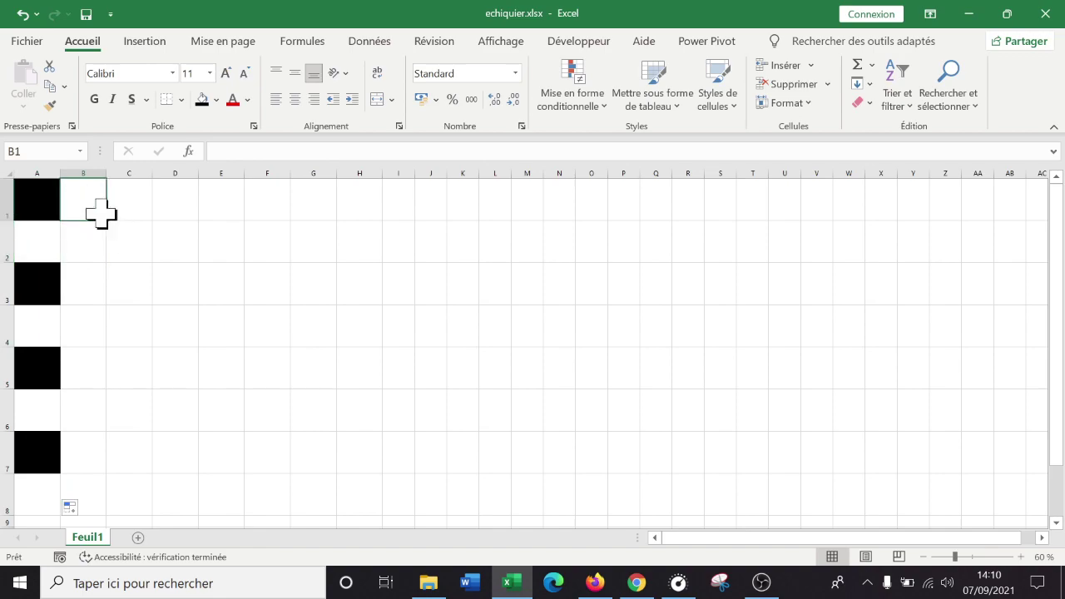
{"action": "left_click", "coordinate": [78, 241]}
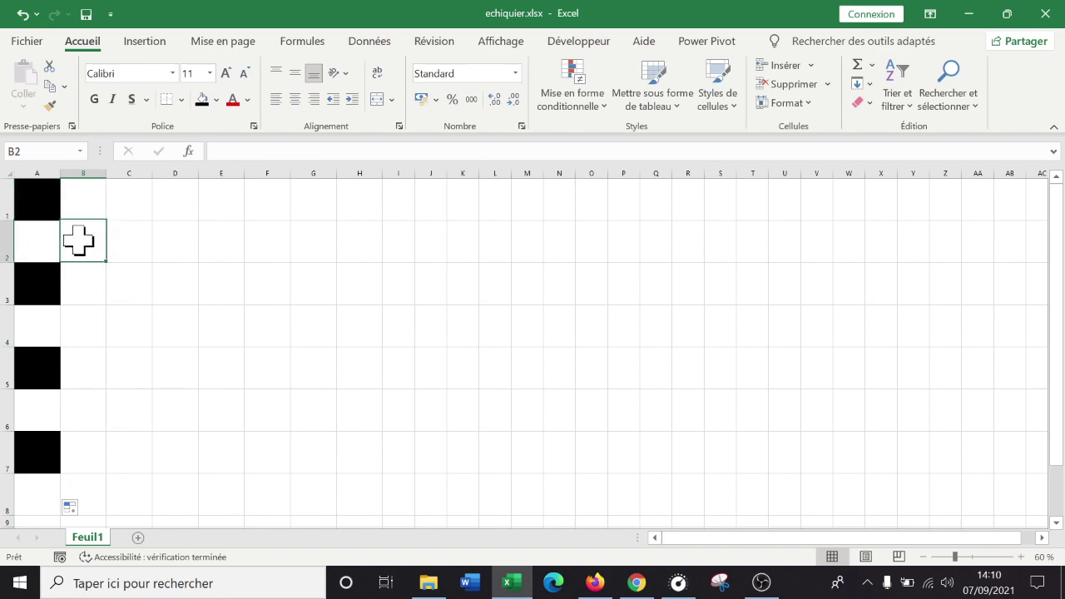
{"action": "left_click", "coordinate": [202, 99]}
- Extend the alternating fill of columns A and B across row 1 to H1 and across rows 2 and 3 to column G
{"action": "left_click_drag", "start_coordinate": [40, 208], "coordinate": [384, 208]}
{"action": "left_click", "coordinate": [50, 241]}
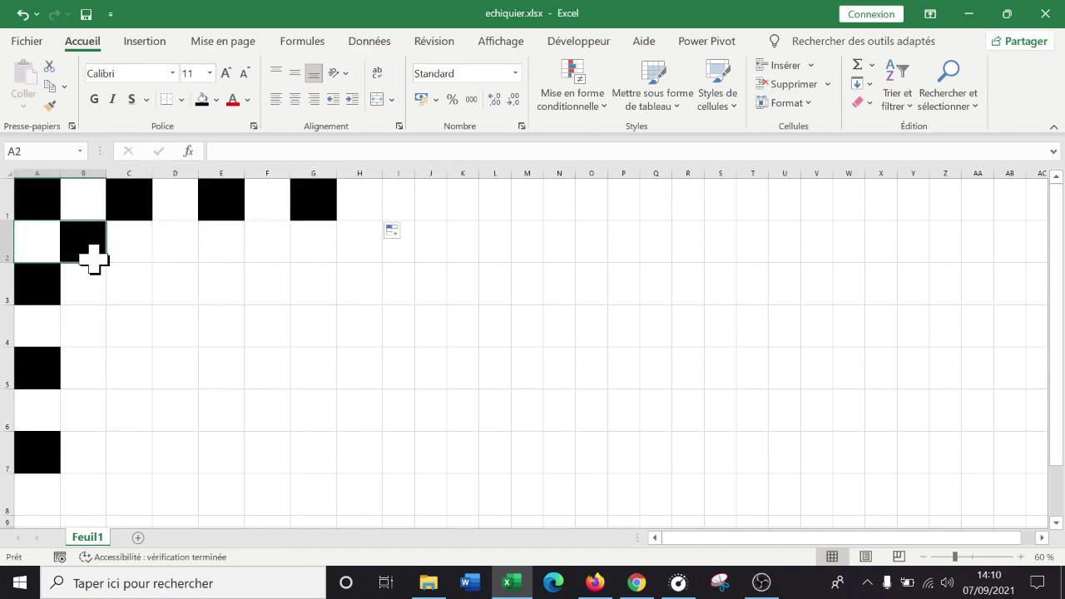
{"action": "left_click_drag", "start_coordinate": [105, 265], "coordinate": [332, 248]}
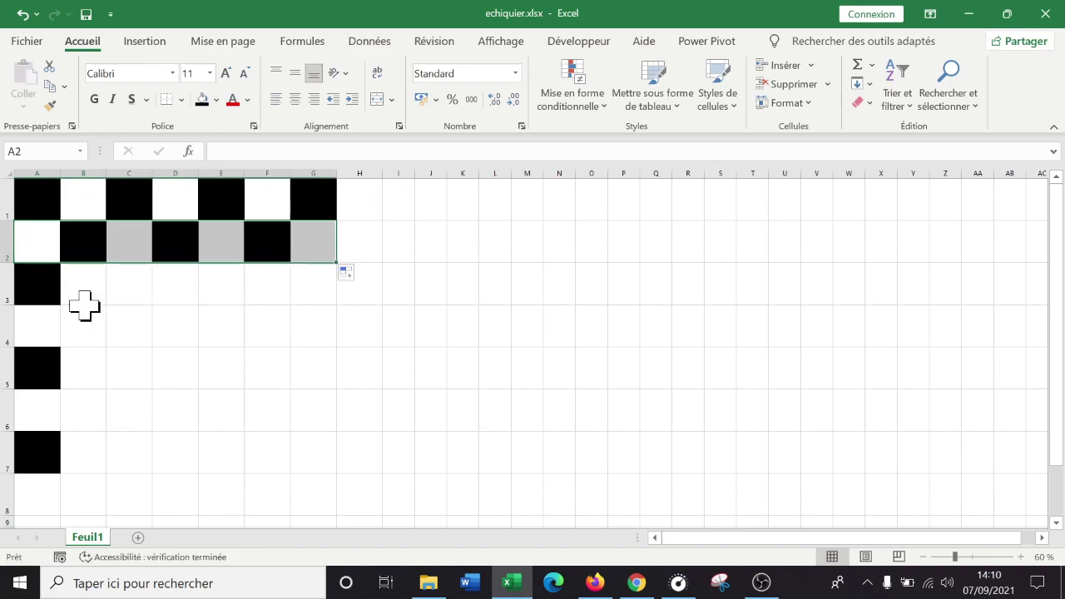
{"action": "left_click", "coordinate": [55, 284]}
{"action": "left_click_drag", "start_coordinate": [55, 285], "coordinate": [327, 305]}
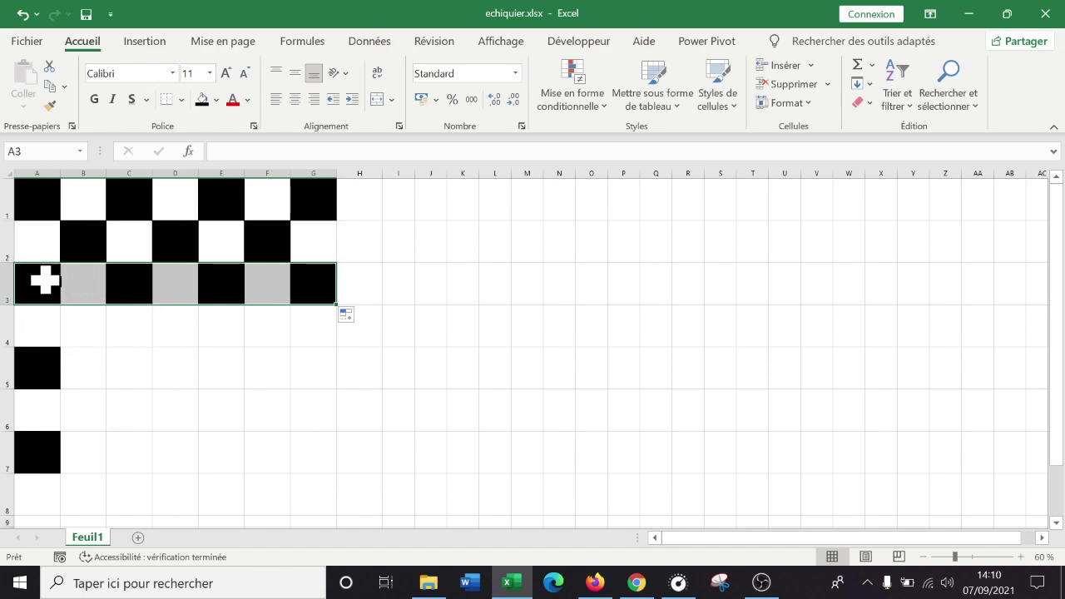
{"action": "left_click_drag", "start_coordinate": [39, 239], "coordinate": [83, 280]}
{"action": "left_click_drag", "start_coordinate": [28, 171], "coordinate": [367, 166]}
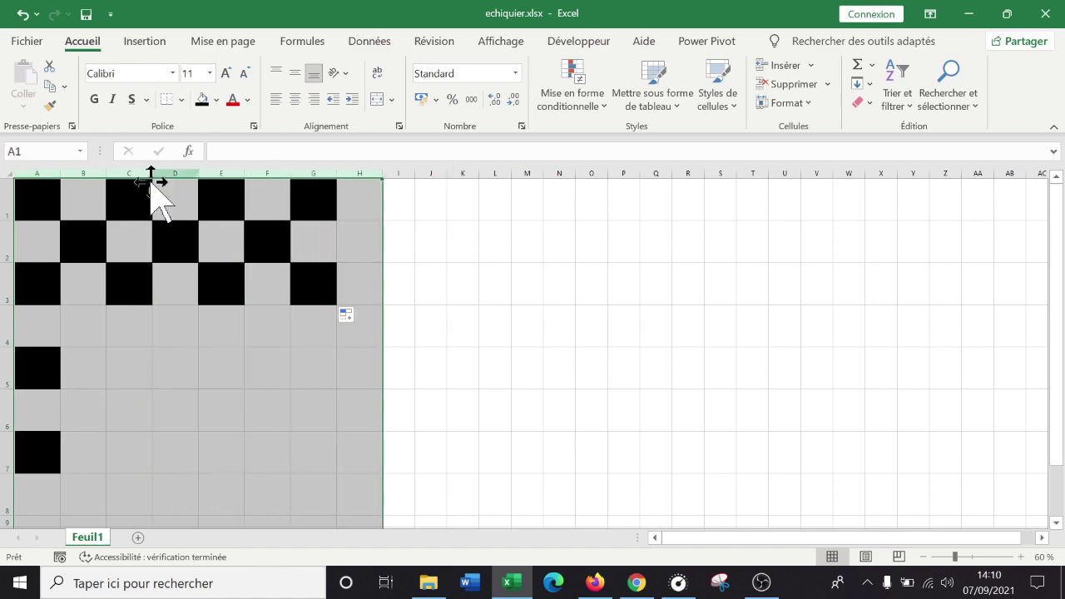
{"action": "left_click_drag", "start_coordinate": [5, 197], "coordinate": [8, 501]}
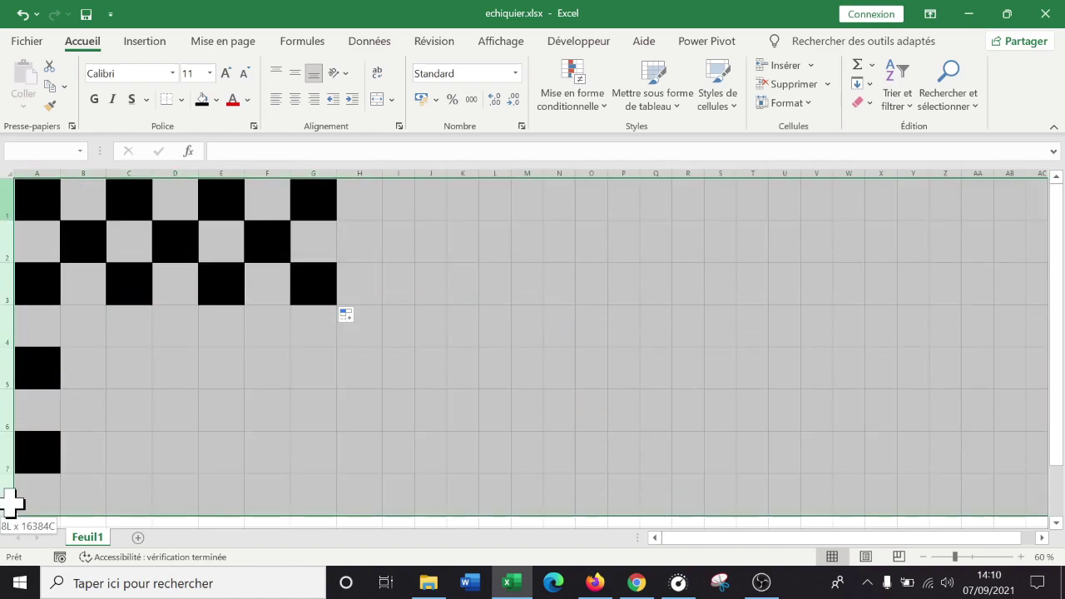
{"action": "left_click", "coordinate": [96, 378]}
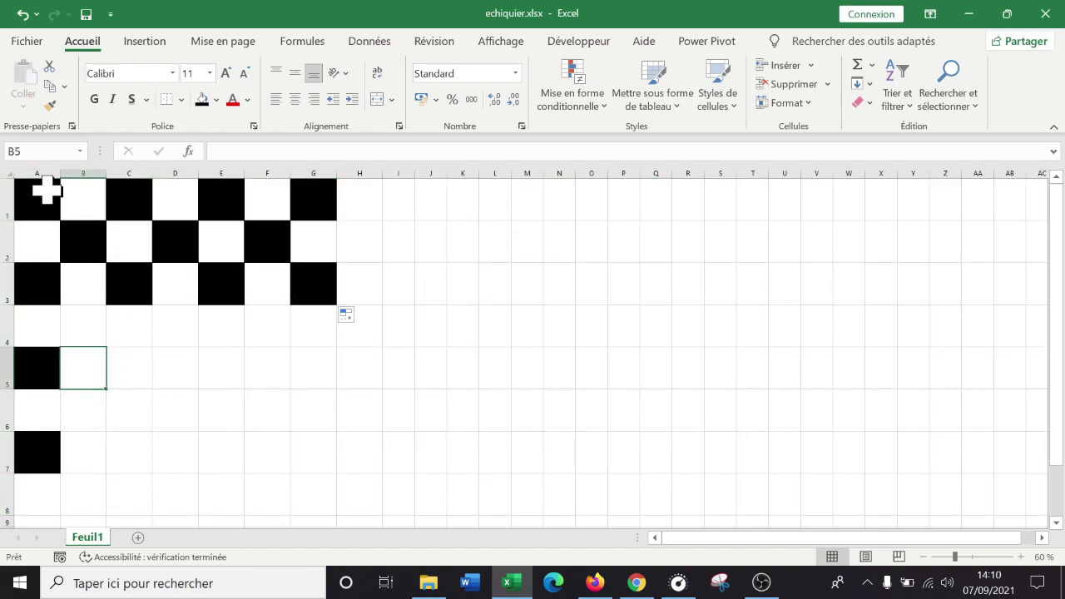
- Extend the A1:B2 checker pattern over the whole range A1:H8 and save the workbook
{"action": "left_click_drag", "start_coordinate": [47, 184], "coordinate": [375, 494]}
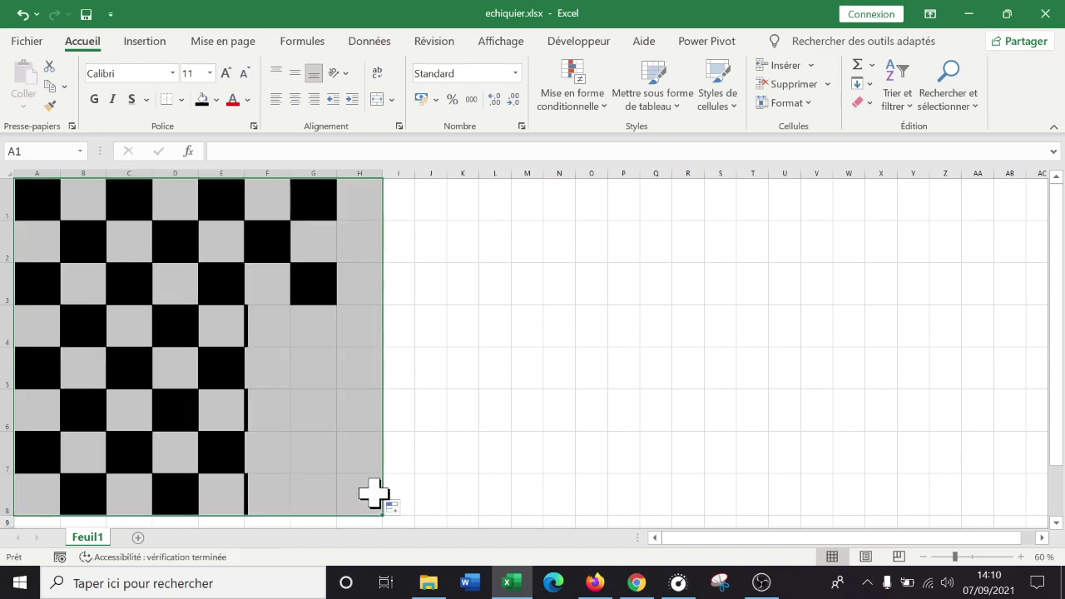
{"action": "left_click", "coordinate": [470, 272]}
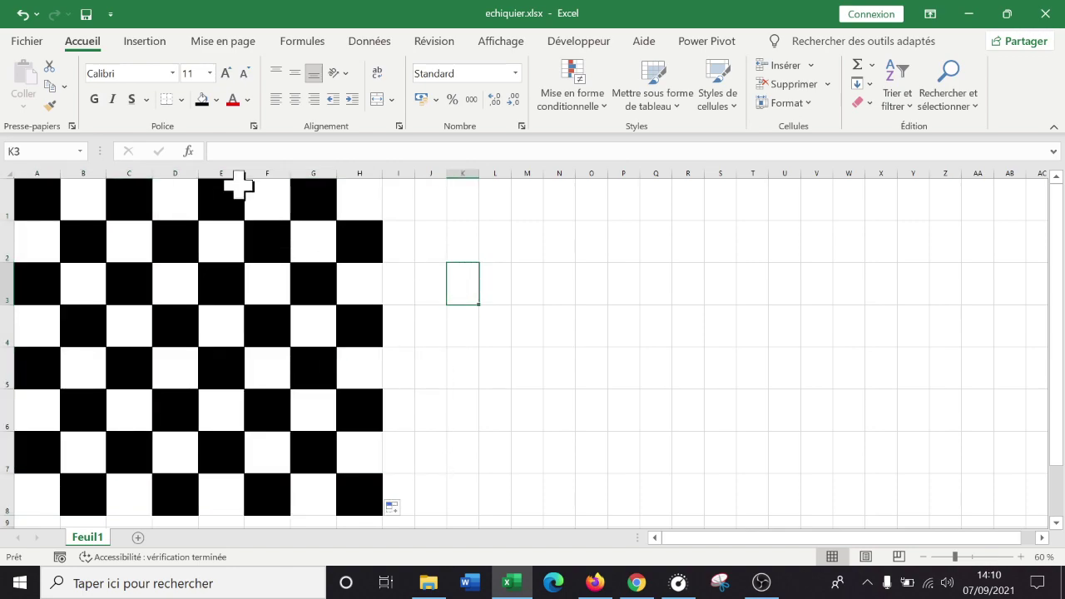
{"action": "left_click", "coordinate": [86, 12]}
{"action": "left_click", "coordinate": [617, 317]}
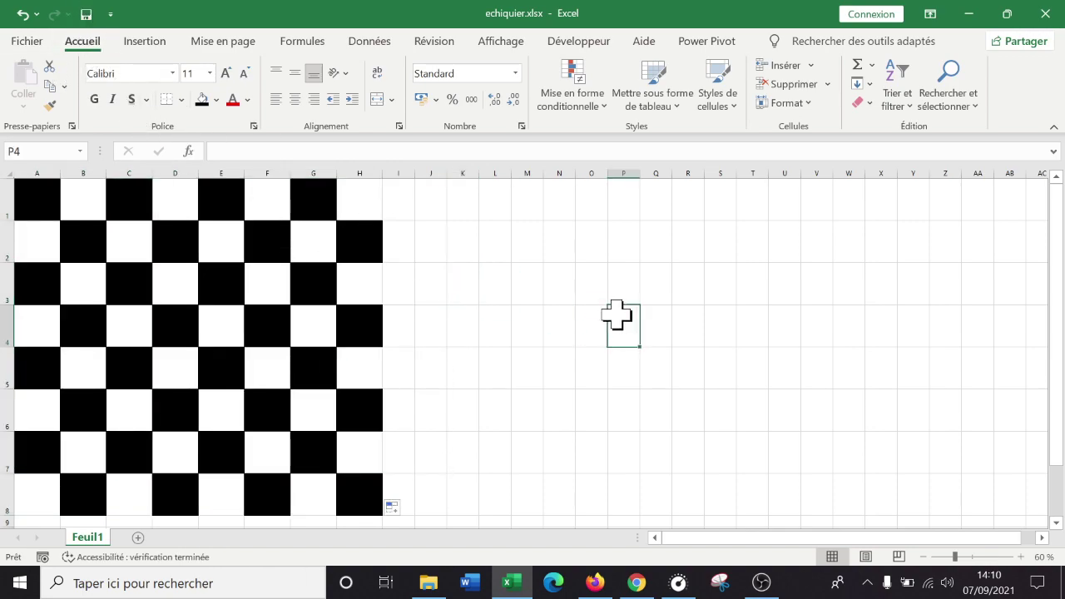